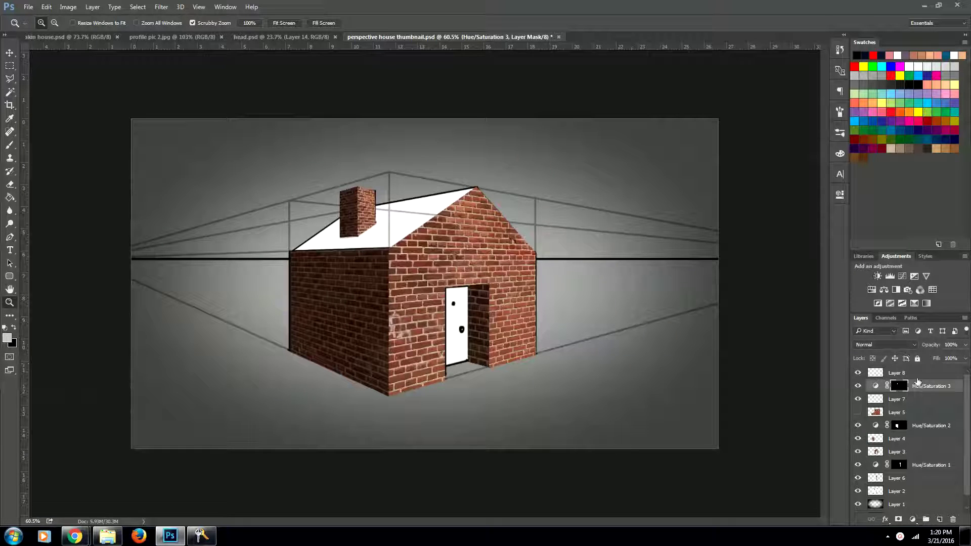
# Group the house layers from Hue/Saturation 2 down to Layer 6 into a new group.
pyautogui.click(910, 373)
pyautogui.click(858, 374)
pyautogui.click(858, 374)
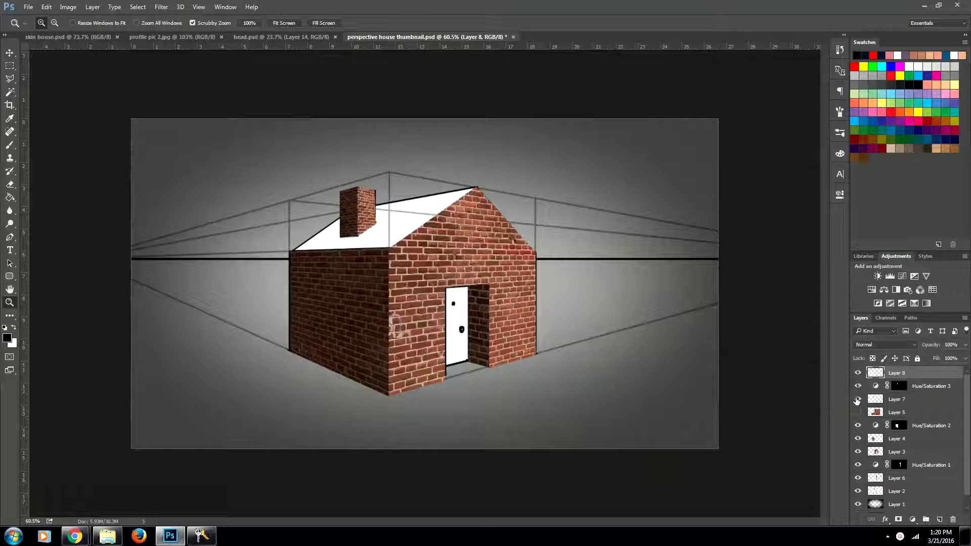
pyautogui.click(858, 400)
pyautogui.click(898, 425)
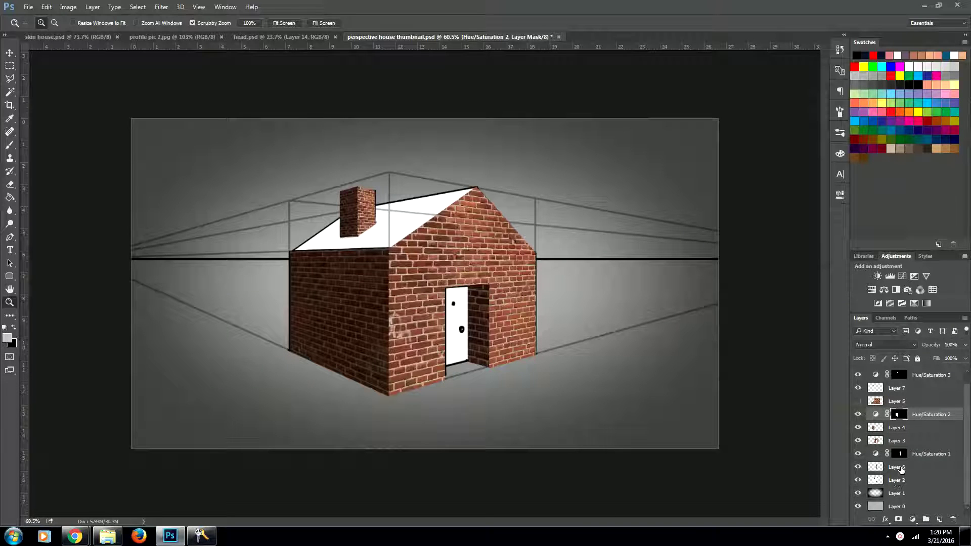
pyautogui.keyDown('shift'); pyautogui.click(902, 469); pyautogui.keyUp('shift')
pyautogui.click(858, 467)
pyautogui.click(858, 466)
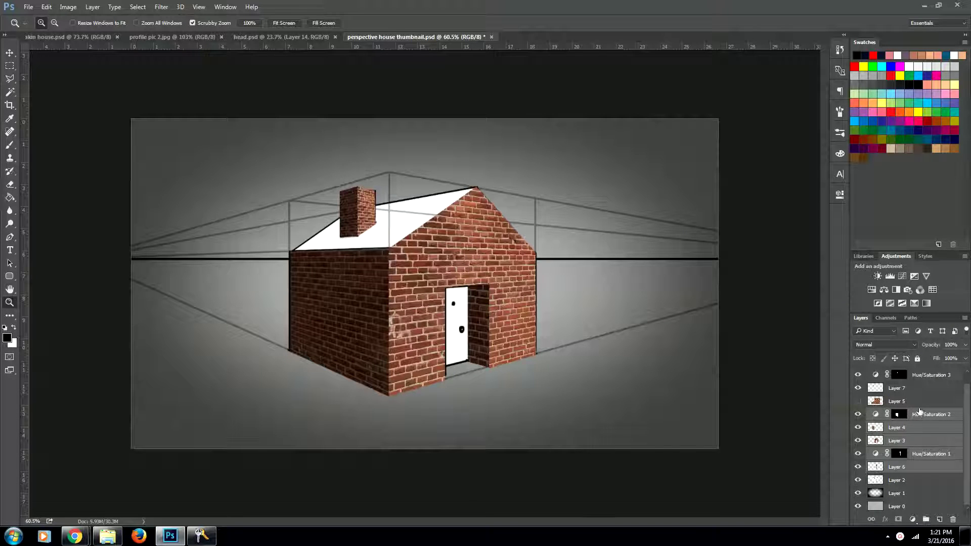
pyautogui.moveTo(919, 413); pyautogui.dragTo(926, 521)
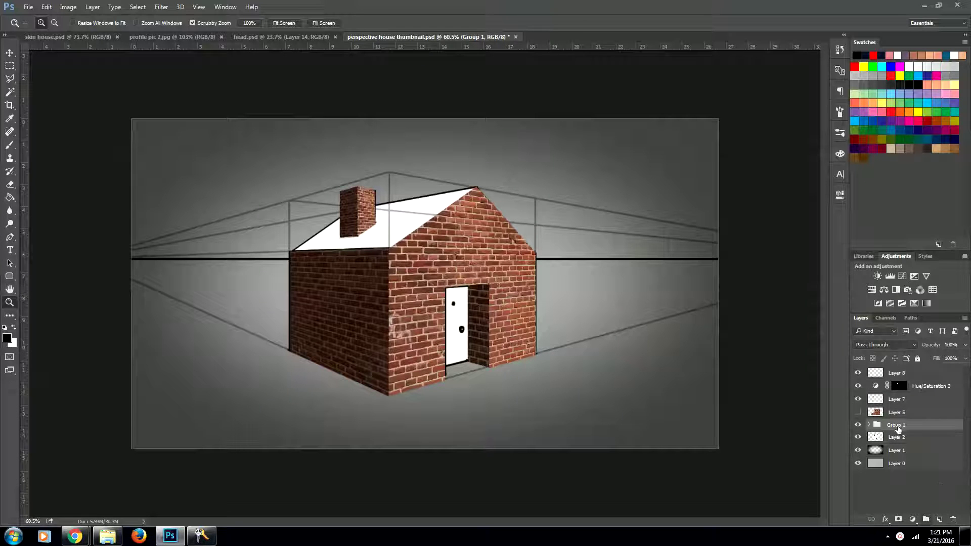
# Delete the unused hidden brick Layer 5.
pyautogui.click(857, 412)
pyautogui.click(896, 415)
pyautogui.press('Delete')
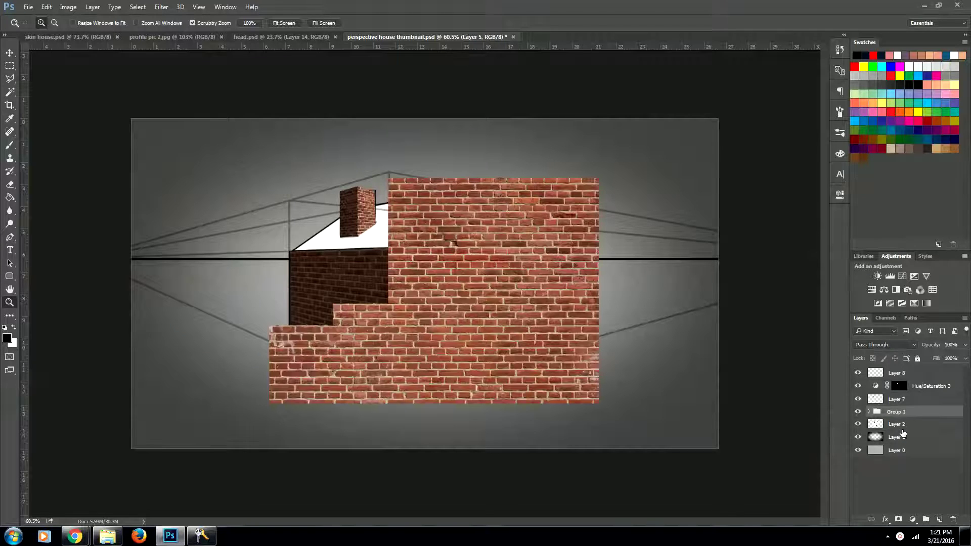
# Rename the new group to 'house body'.
pyautogui.click(882, 401)
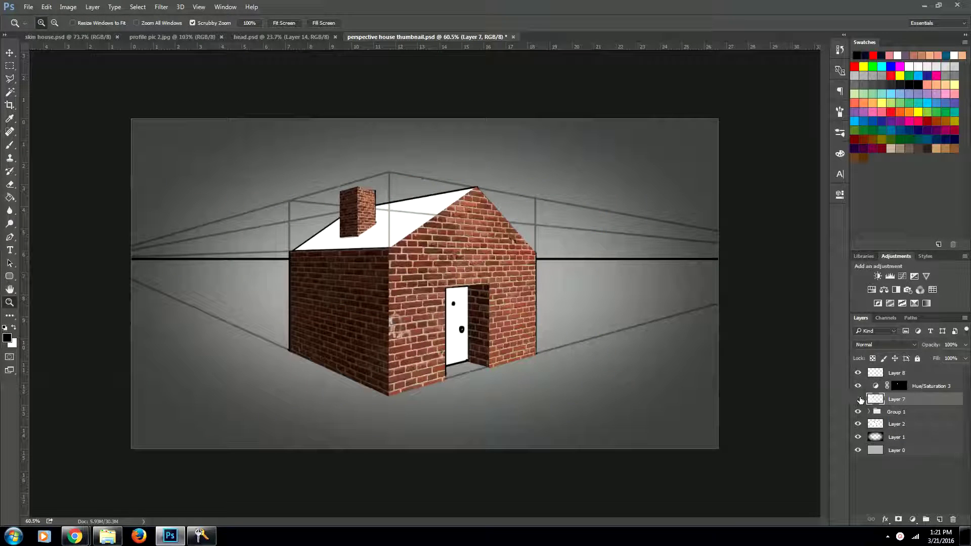
pyautogui.doubleClick(900, 413)
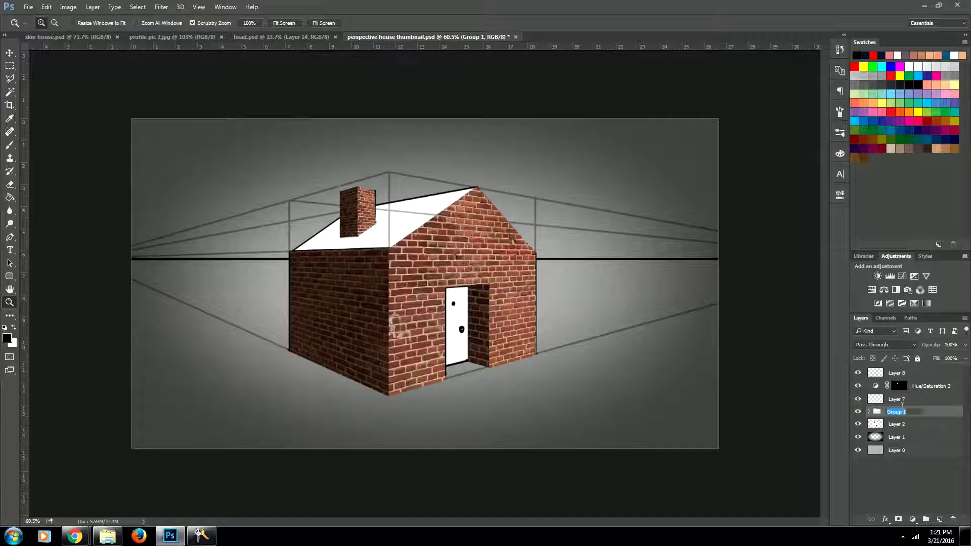
pyautogui.write('house body')
pyautogui.press('Return')
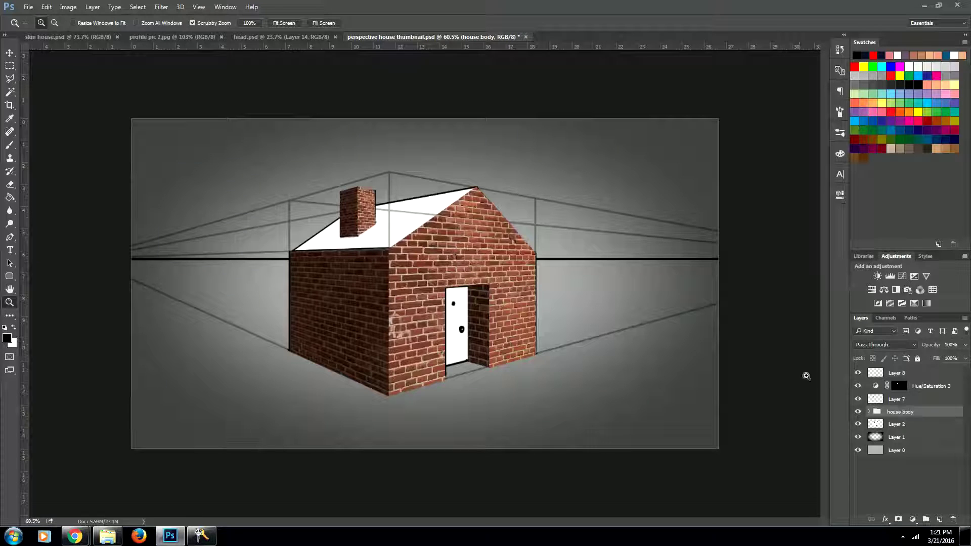
# Group Layer 7 and Layer 8 into a separate chimney group.
pyautogui.click(905, 400)
pyautogui.keyDown('ctrl'); pyautogui.click(905, 377); pyautogui.keyUp('ctrl')
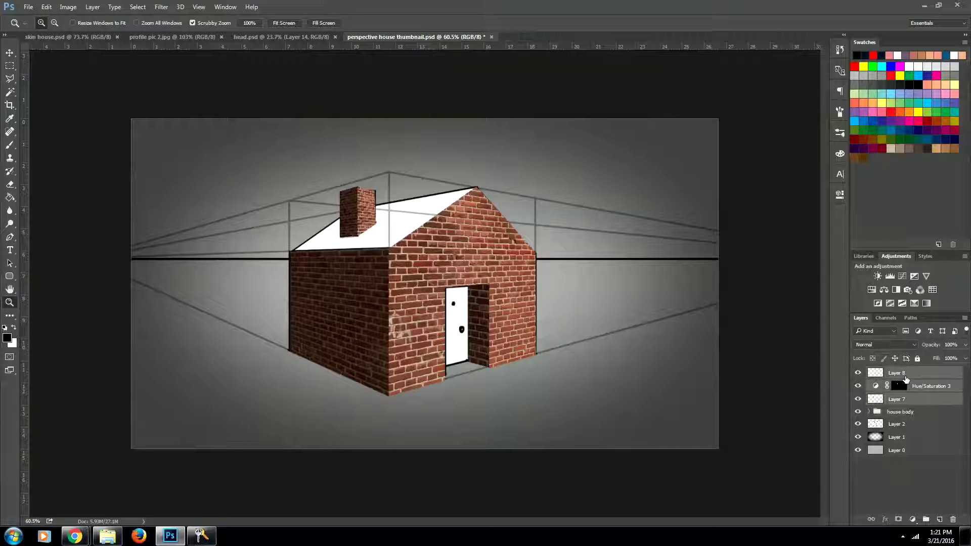
pyautogui.moveTo(905, 378); pyautogui.dragTo(926, 519)
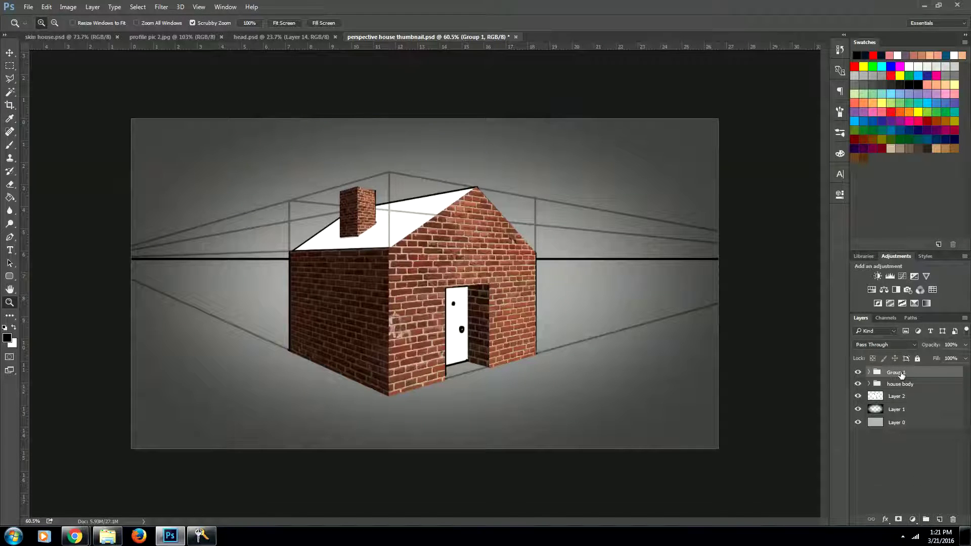
pyautogui.scroll(1, 906, 493)
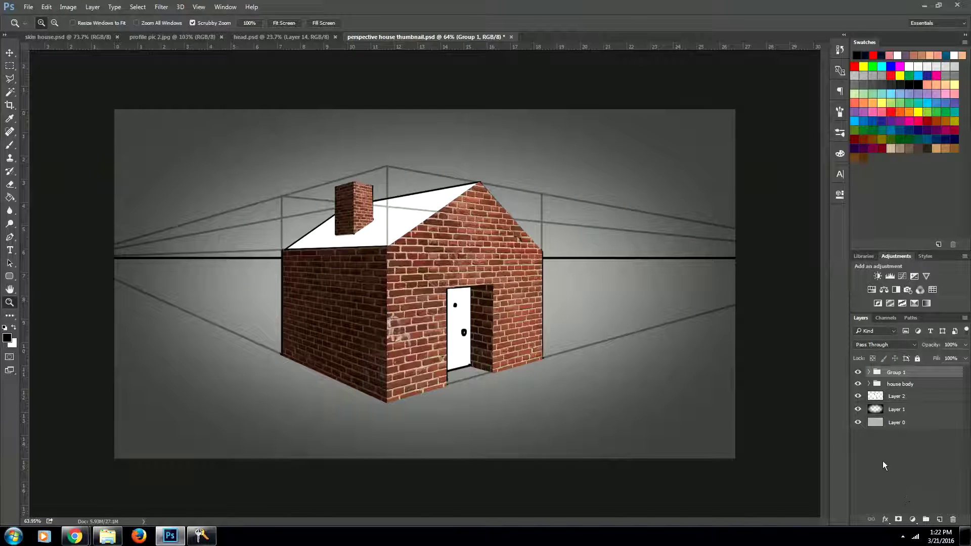
# Copy the b20roof009.jpg dark shingle texture image in Chrome and return to Photoshop.
pyautogui.moveTo(74, 536)
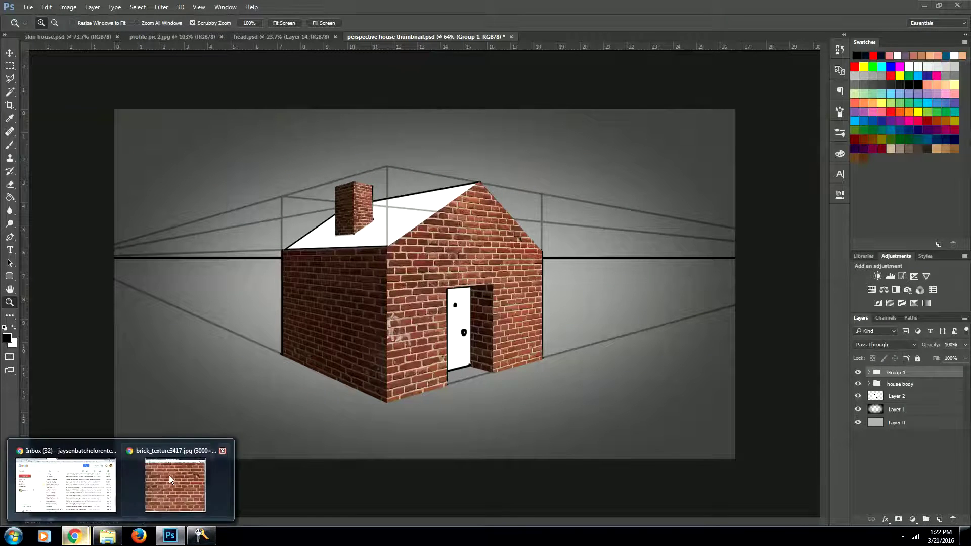
pyautogui.click(180, 487)
pyautogui.click(455, 24)
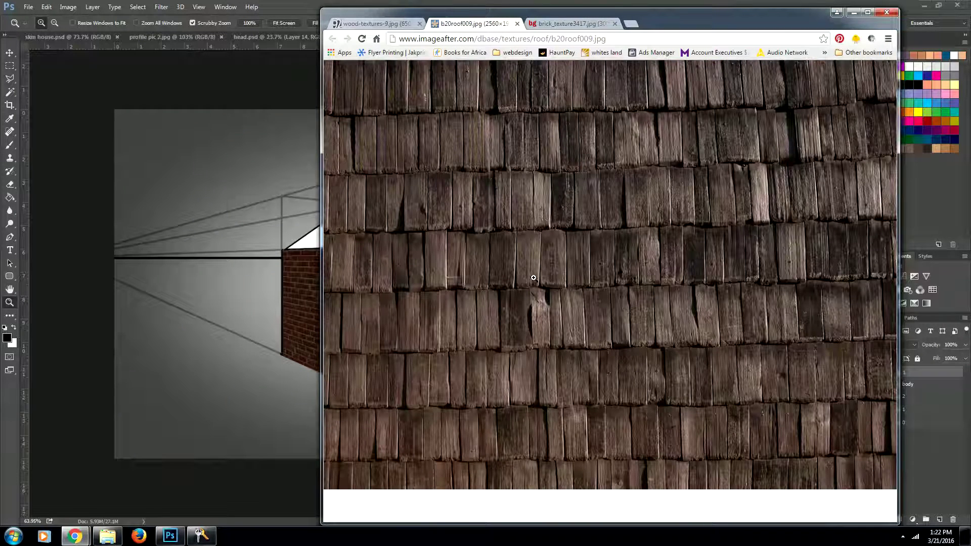
pyautogui.rightClick(568, 232)
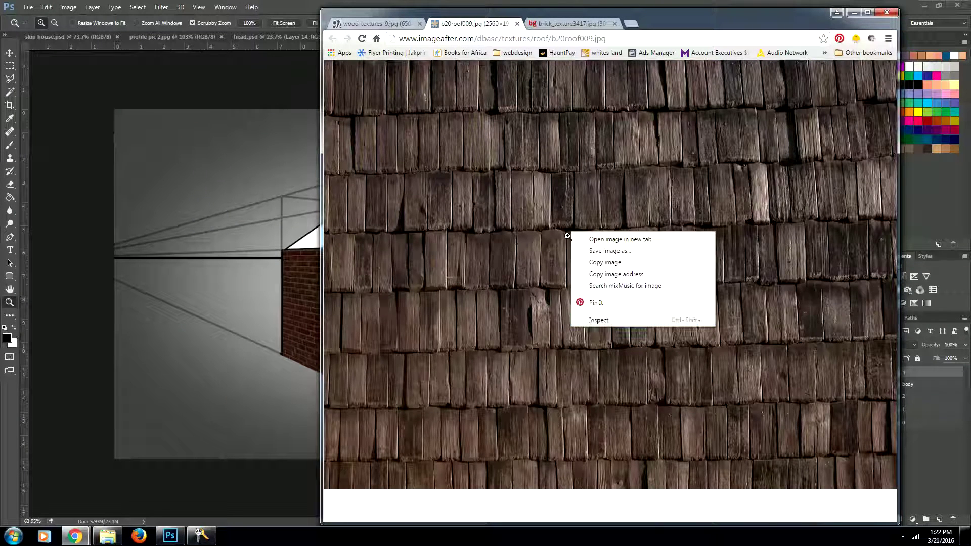
pyautogui.click(622, 263)
pyautogui.click(253, 353)
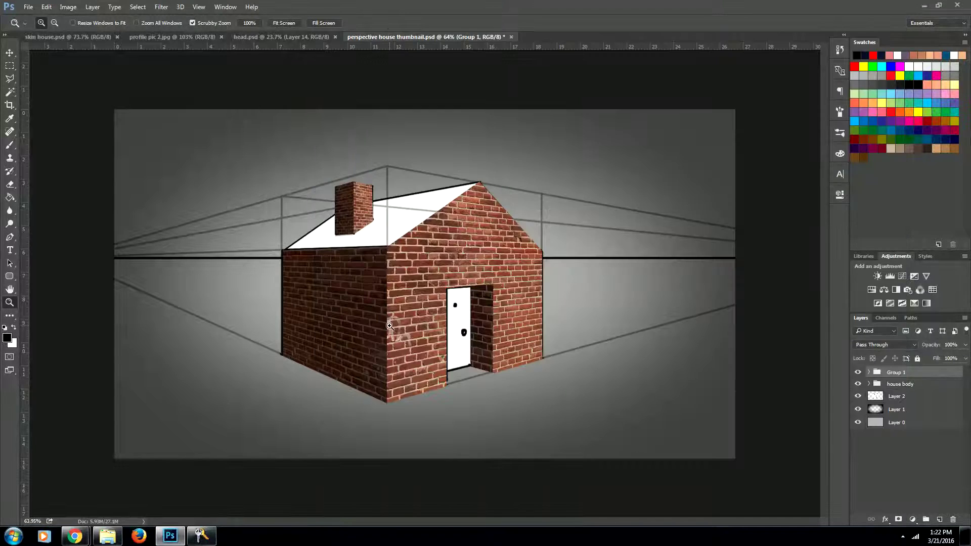
# Paste the shingle texture and scale it down into a patch over the roof area.
pyautogui.hotkey('ctrl', 'v')
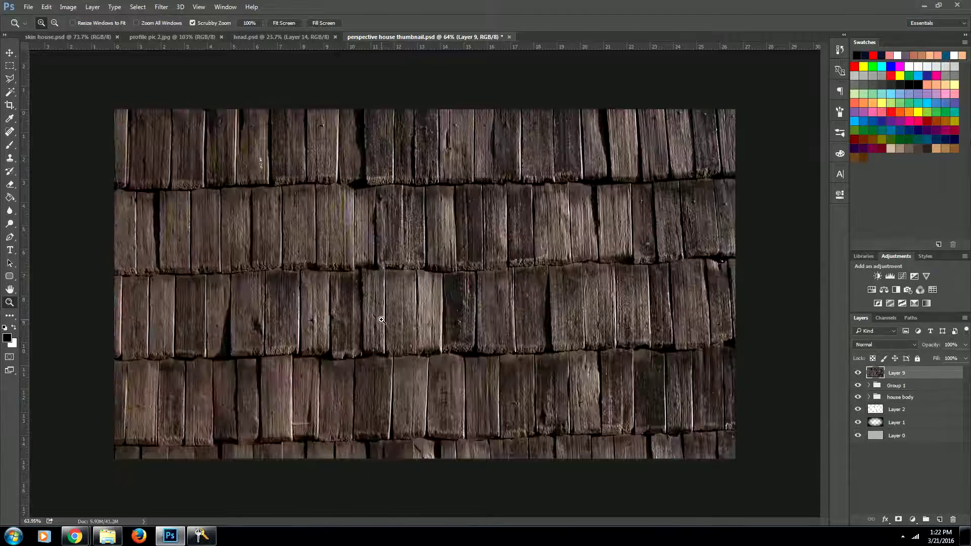
pyautogui.hotkey('ctrl', 't')
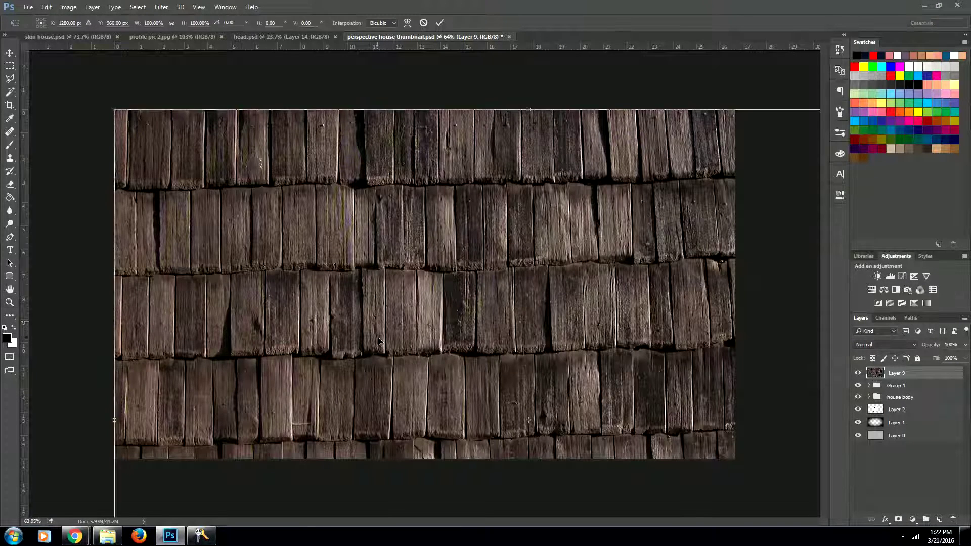
pyautogui.moveTo(115, 109); pyautogui.dragTo(510, 342)
pyautogui.moveTo(568, 414); pyautogui.dragTo(449, 236)
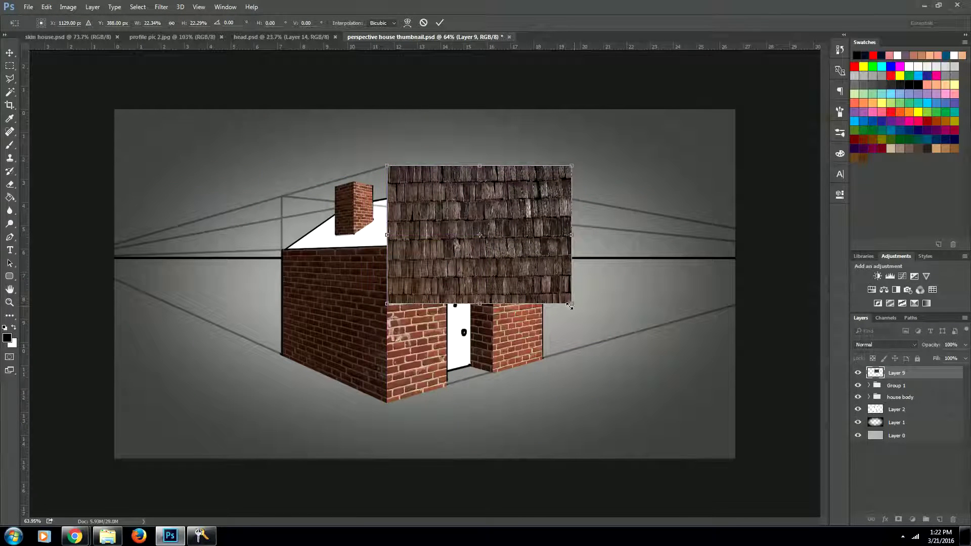
pyautogui.moveTo(570, 306); pyautogui.dragTo(499, 251)
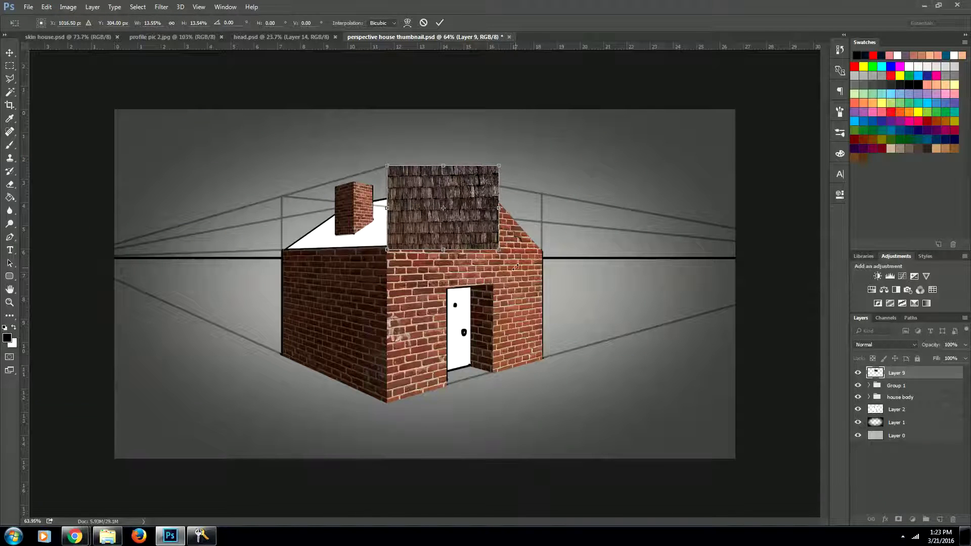
pyautogui.press('Return')
# Duplicate a strip of shingles to widen the patch, then merge both shingle layers.
pyautogui.press('m')
pyautogui.moveTo(346, 109); pyautogui.dragTo(563, 313)
pyautogui.hotkey('ctrl', 'j')
pyautogui.press('v')
pyautogui.moveTo(478, 236); pyautogui.dragTo(351, 233)
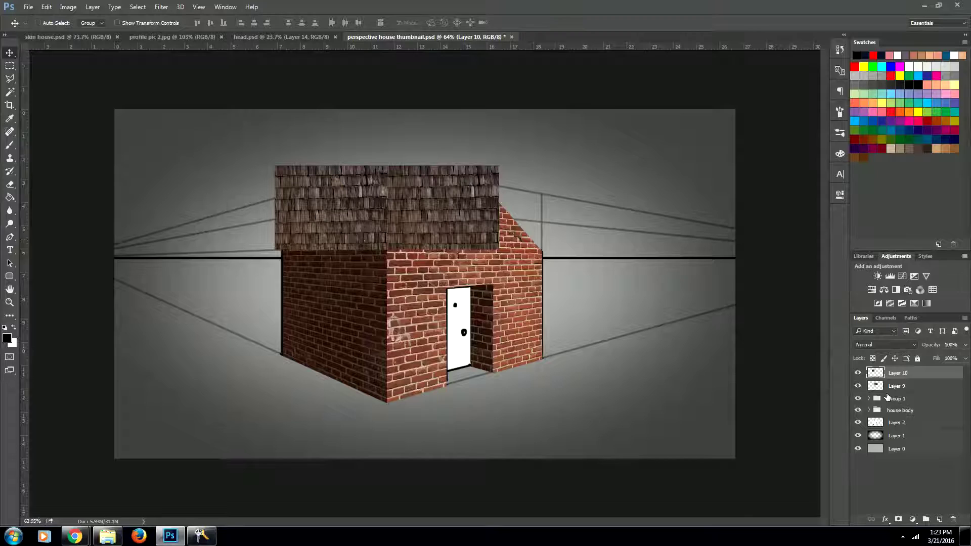
pyautogui.keyDown('shift'); pyautogui.click(890, 387); pyautogui.keyUp('shift')
pyautogui.rightClick(887, 386)
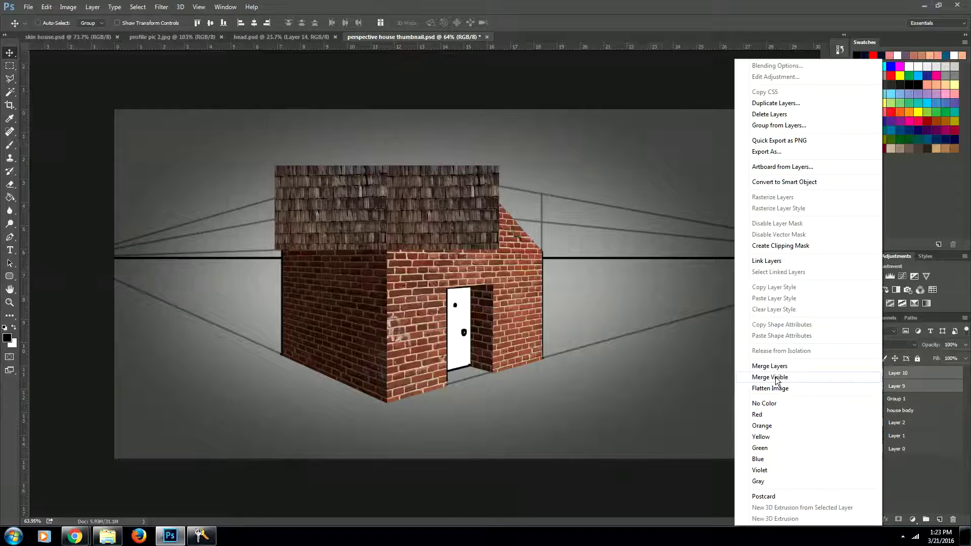
pyautogui.click(769, 366)
# Delete the shingles overhanging left of the gable.
pyautogui.press('m')
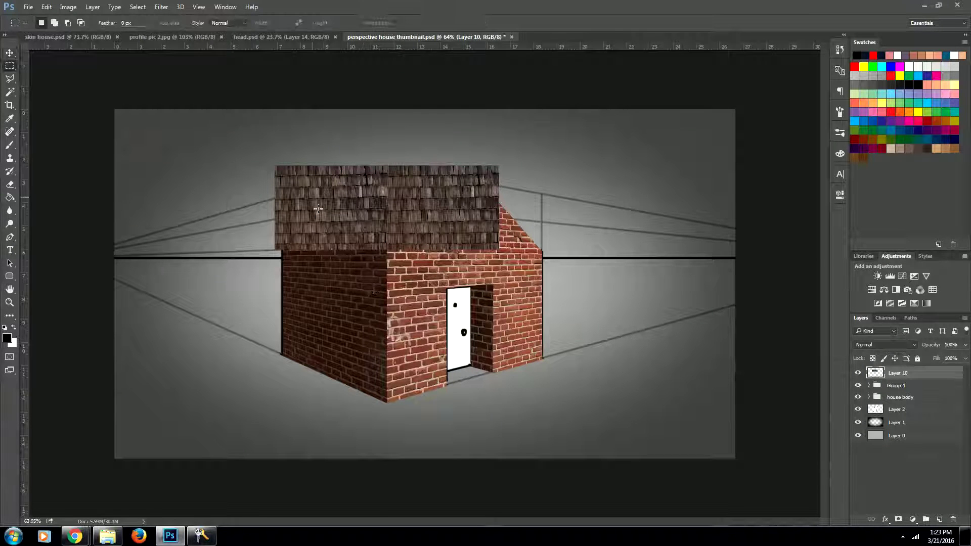
pyautogui.moveTo(253, 139); pyautogui.dragTo(329, 301)
pyautogui.press('Delete')
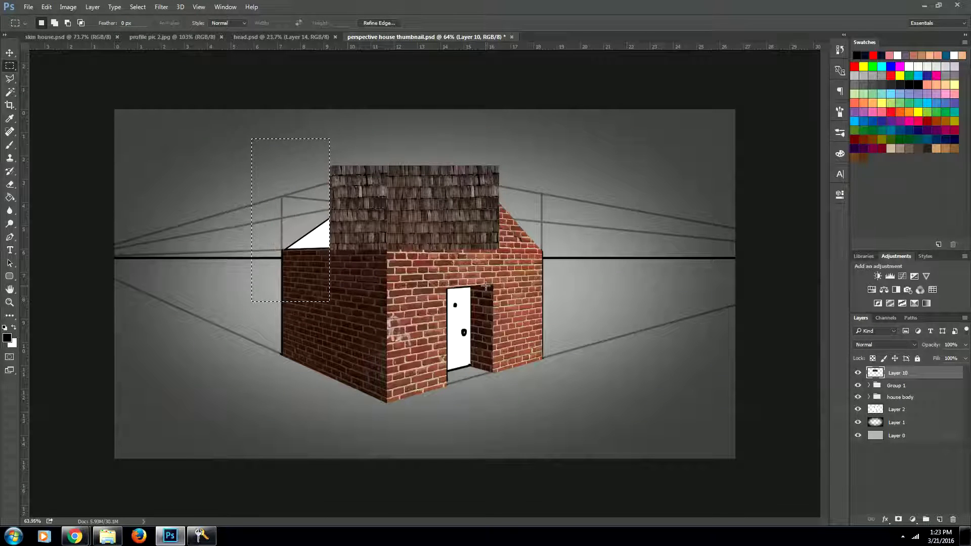
pyautogui.hotkey('ctrl', 'd')
pyautogui.hotkey('ctrl', 't')
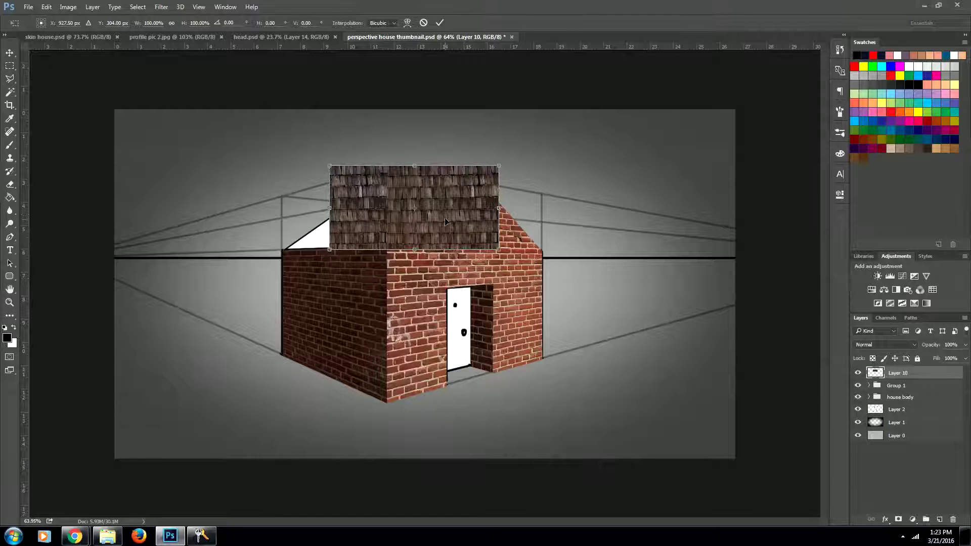
# Distort the shingle layer, pulling its corners toward the chimney, eave and gable.
pyautogui.rightClick(445, 218)
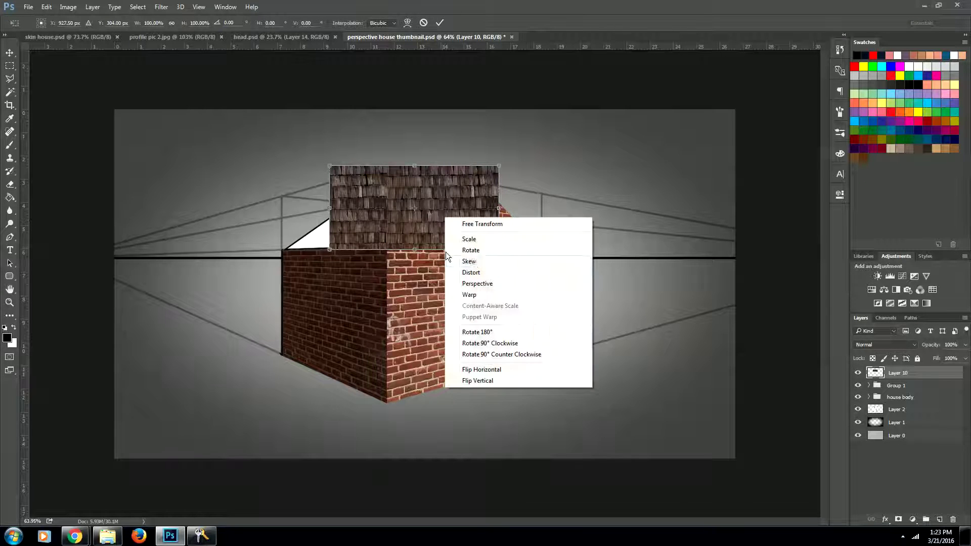
pyautogui.click(487, 272)
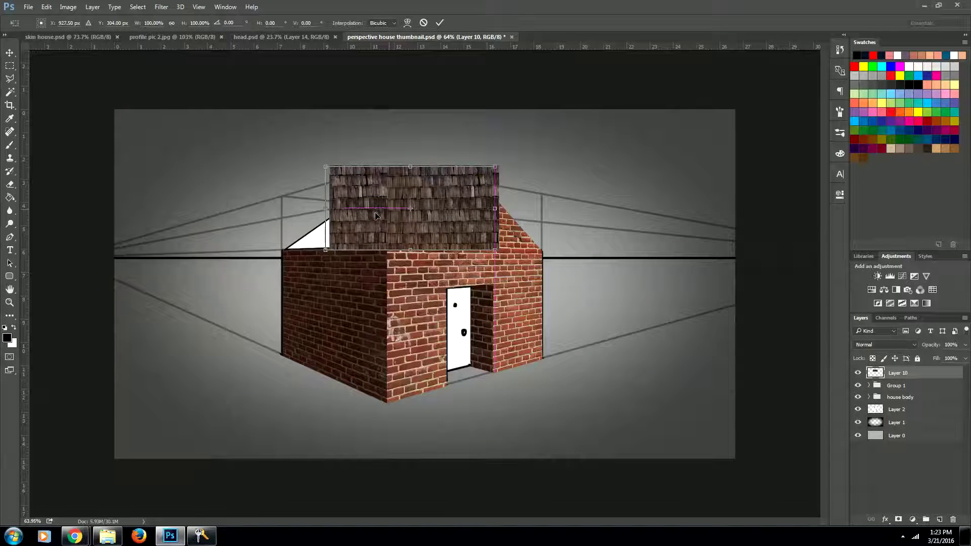
pyautogui.moveTo(403, 200); pyautogui.dragTo(368, 228)
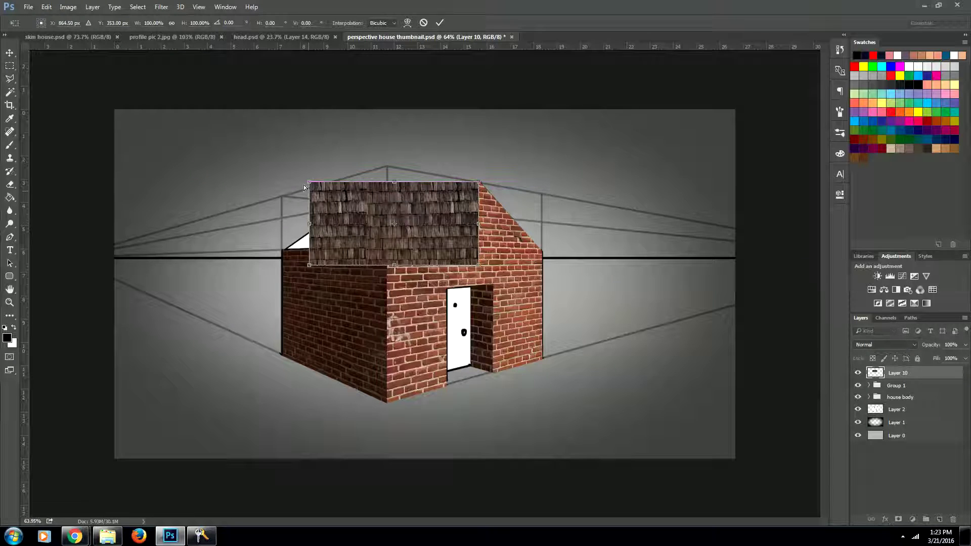
pyautogui.moveTo(311, 184); pyautogui.dragTo(353, 203)
pyautogui.moveTo(308, 265); pyautogui.dragTo(283, 251)
pyautogui.moveTo(478, 265); pyautogui.dragTo(387, 247)
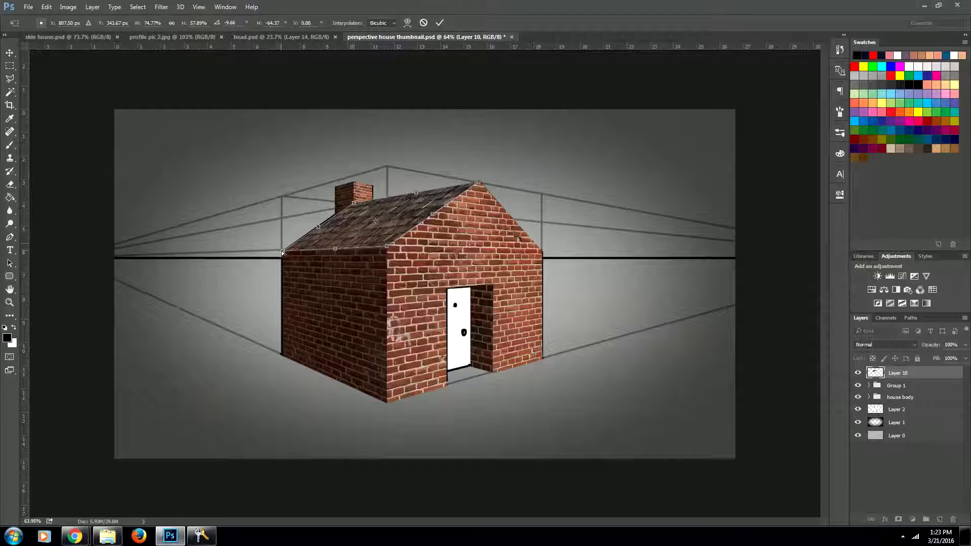
# Refine the roof corners into a left overhang reaching the peak, and commit the distortion.
pyautogui.moveTo(282, 251); pyautogui.dragTo(263, 259)
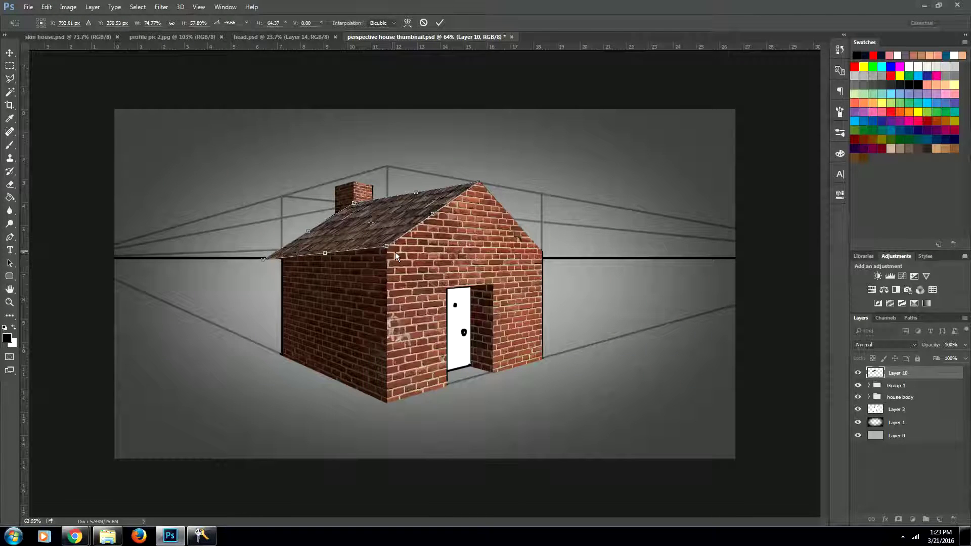
pyautogui.moveTo(386, 248)
pyautogui.mouseDown()
pyautogui.moveTo(369, 261)
pyautogui.moveTo(386, 260)
pyautogui.mouseUp()
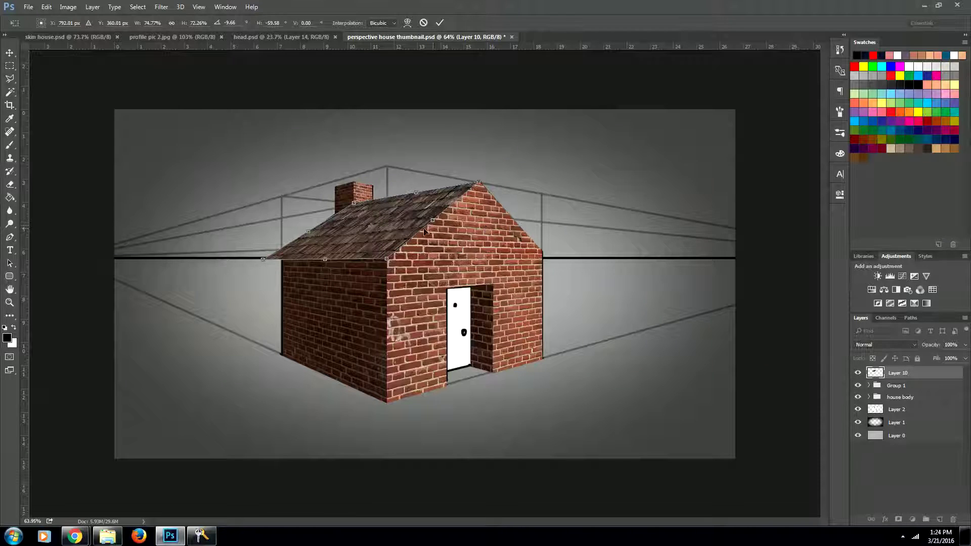
pyautogui.moveTo(479, 183); pyautogui.dragTo(493, 181)
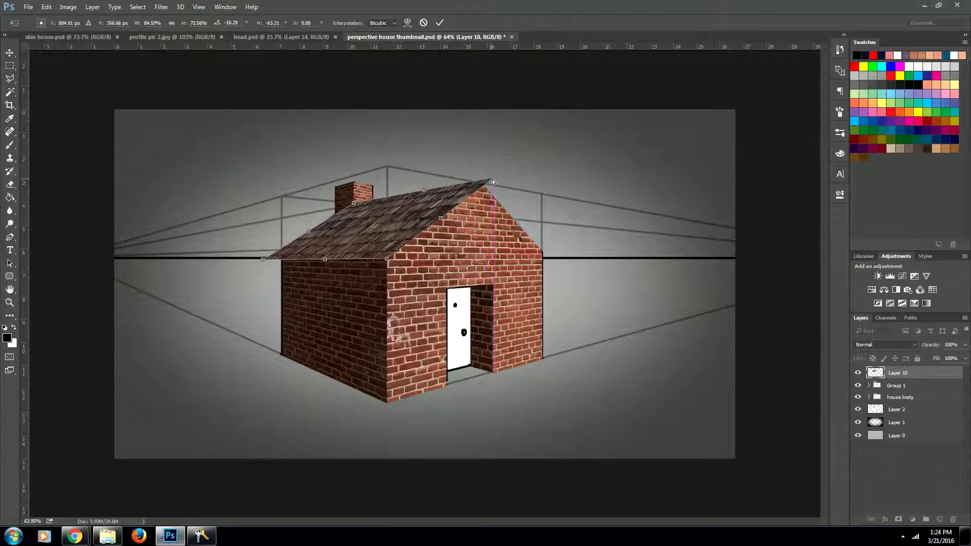
pyautogui.moveTo(262, 260); pyautogui.dragTo(251, 261)
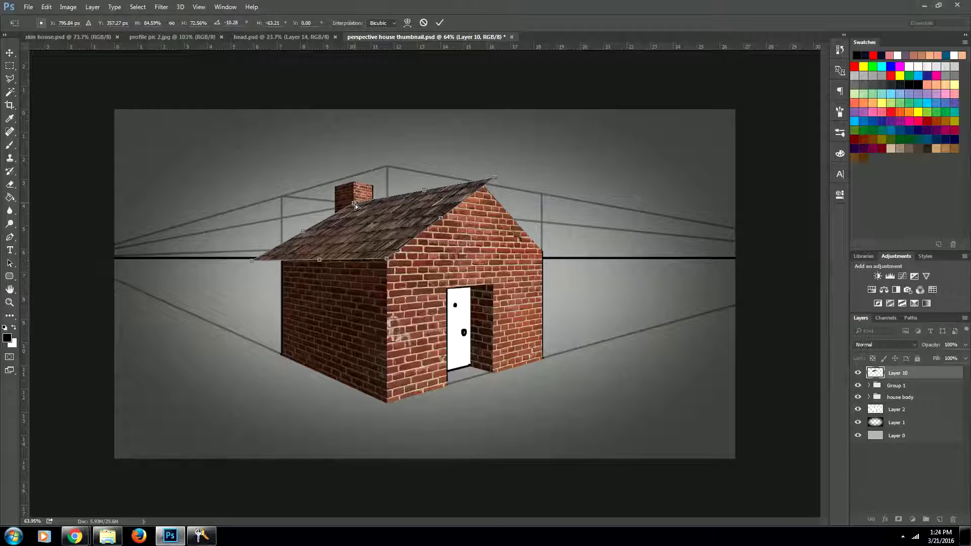
pyautogui.moveTo(355, 204); pyautogui.dragTo(350, 205)
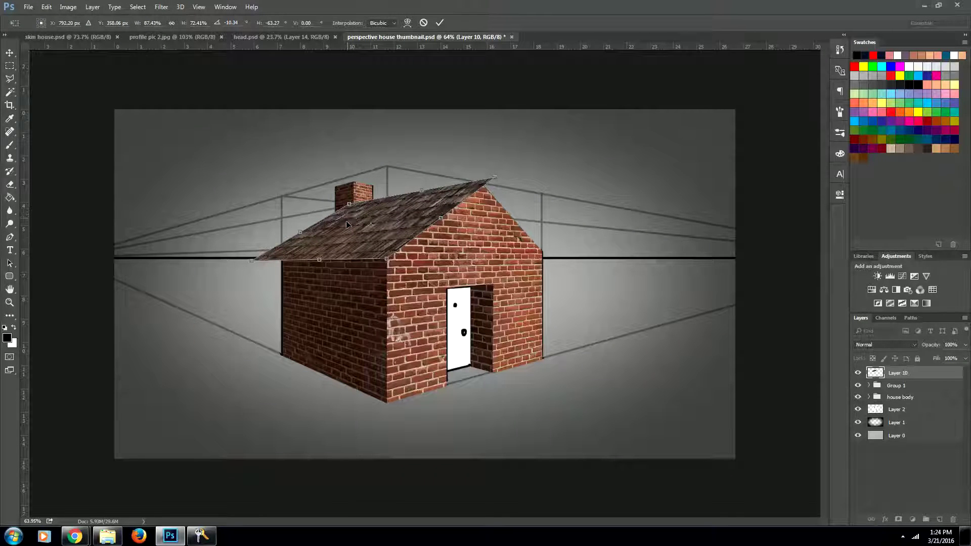
pyautogui.moveTo(387, 261); pyautogui.dragTo(390, 260)
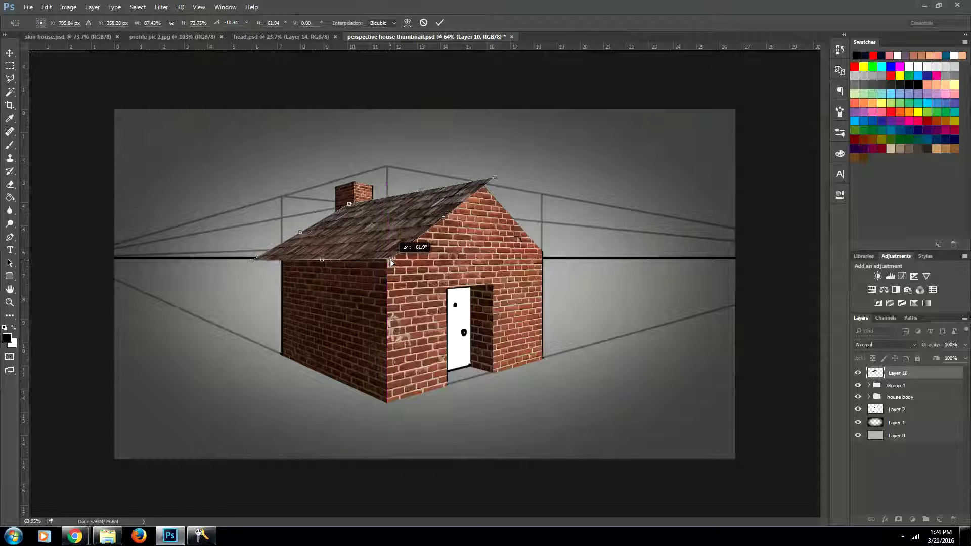
pyautogui.press('Return')
pyautogui.press('m')
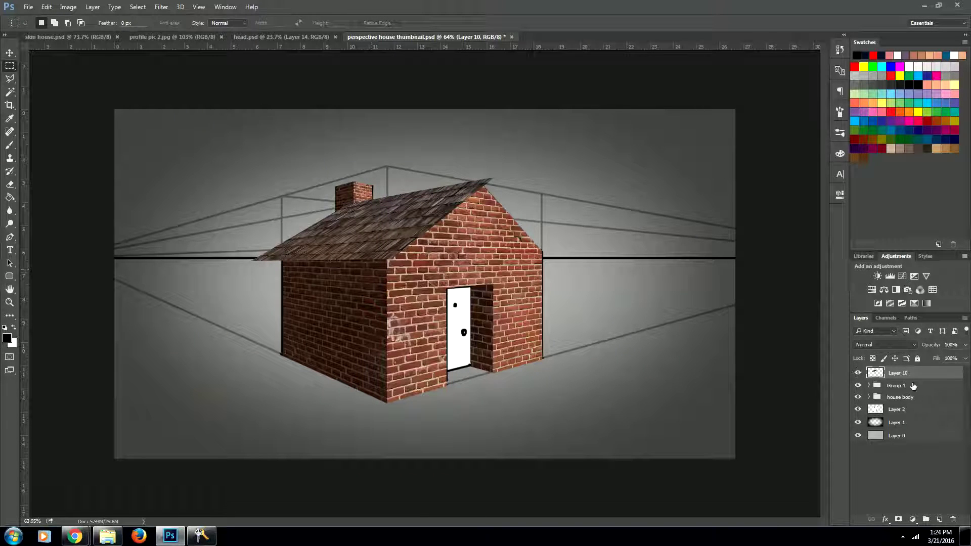
# Move the chimney group above the roof and add a new layer above Layer 2.
pyautogui.moveTo(900, 387); pyautogui.dragTo(905, 366)
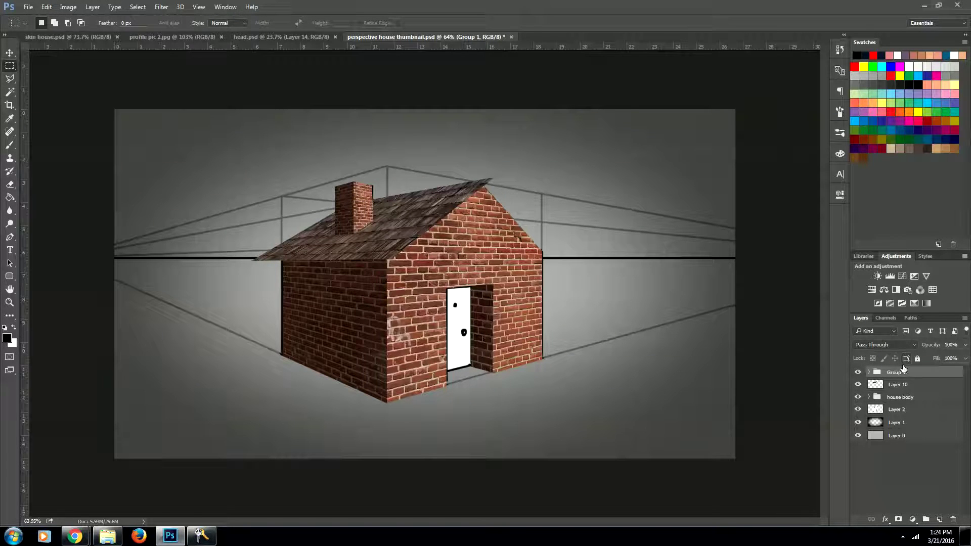
pyautogui.click(896, 411)
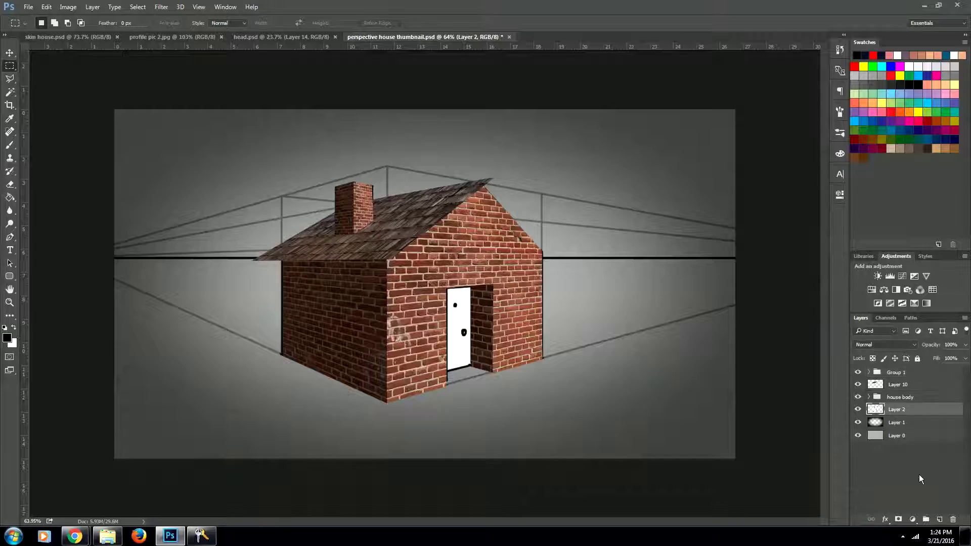
pyautogui.click(938, 519)
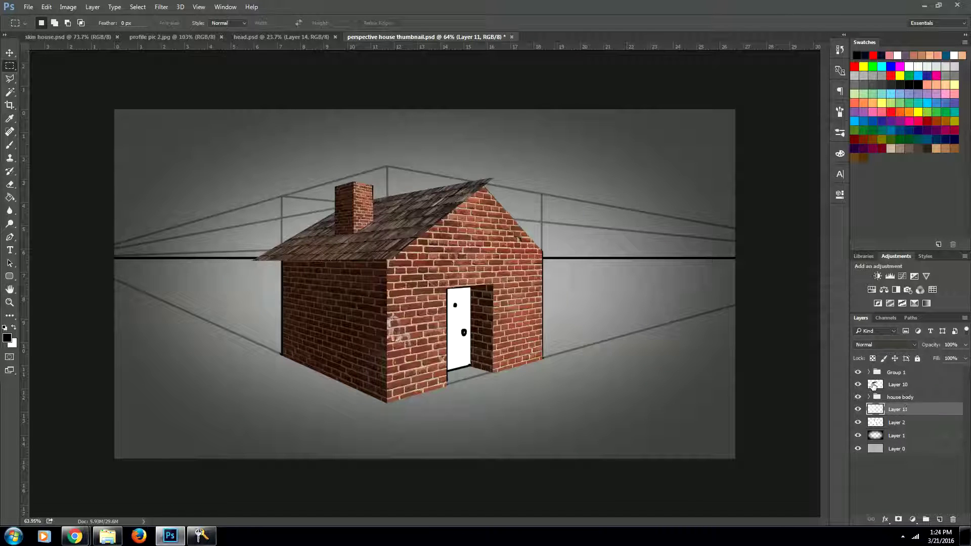
# Outline the right roof edge from the peak with the Polygonal Lasso.
pyautogui.press('l')
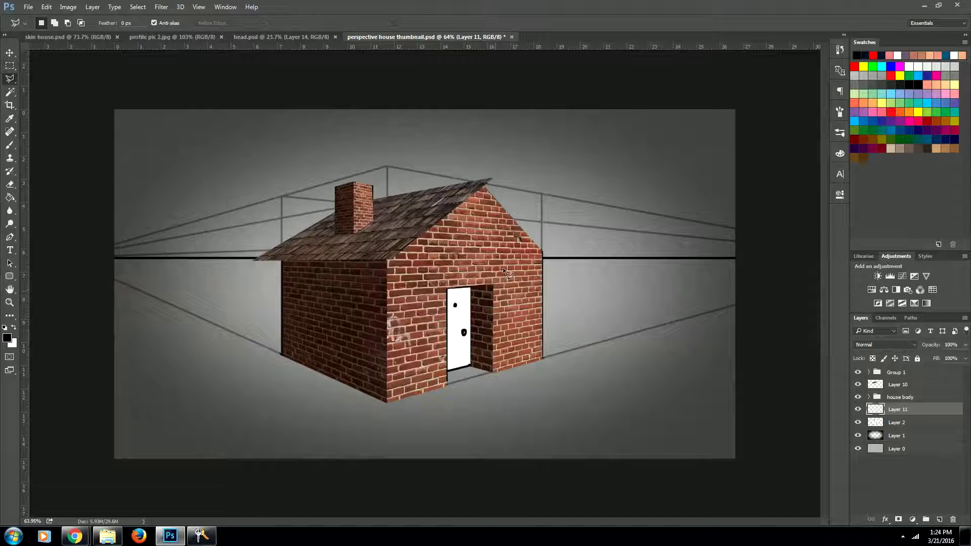
pyautogui.click(494, 177)
pyautogui.click(553, 243)
pyautogui.doubleClick(493, 177)
# Fill the roof-edge selection with a dark, desaturated brown.
pyautogui.press('g')
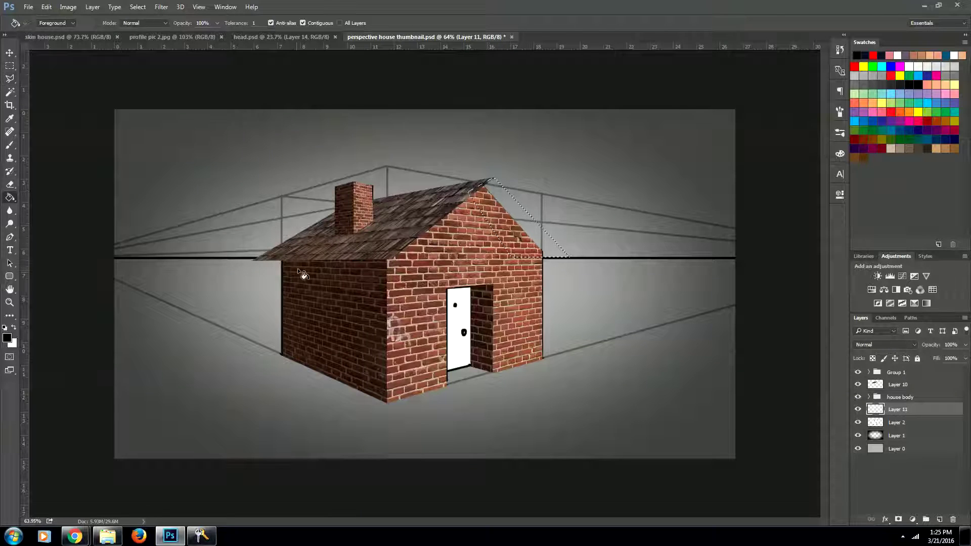
pyautogui.click(7, 338)
pyautogui.click(698, 335)
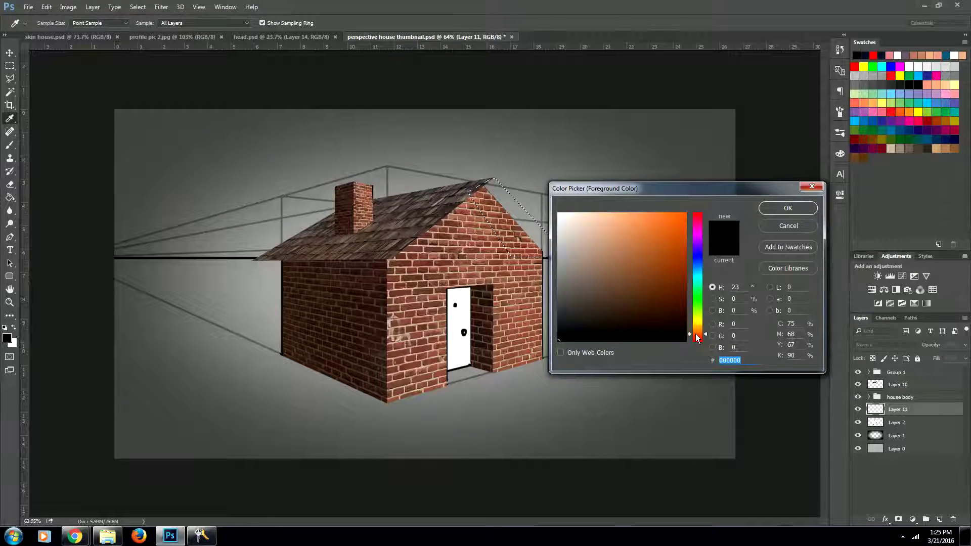
pyautogui.click(643, 327)
pyautogui.click(635, 329)
pyautogui.moveTo(635, 329); pyautogui.dragTo(609, 329)
pyautogui.click(781, 209)
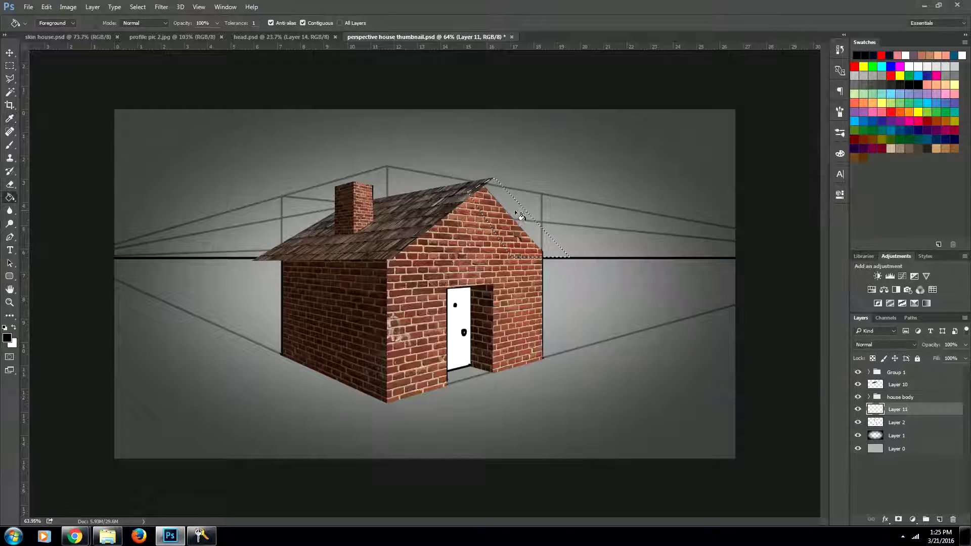
pyautogui.press('g')
pyautogui.click(515, 222)
# Load the roof layer's outline as a selection.
pyautogui.press('m')
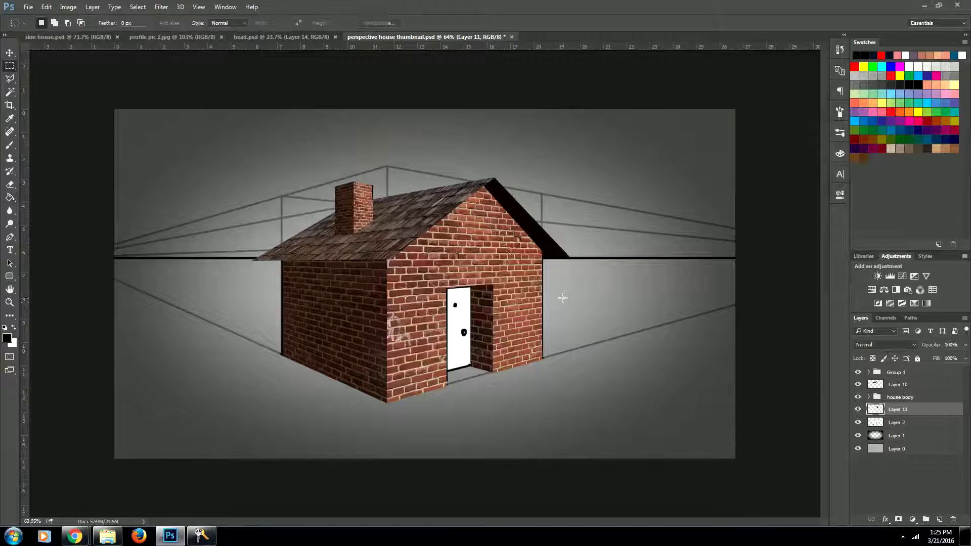
pyautogui.hotkey('ctrl', 'd')
pyautogui.click(866, 384)
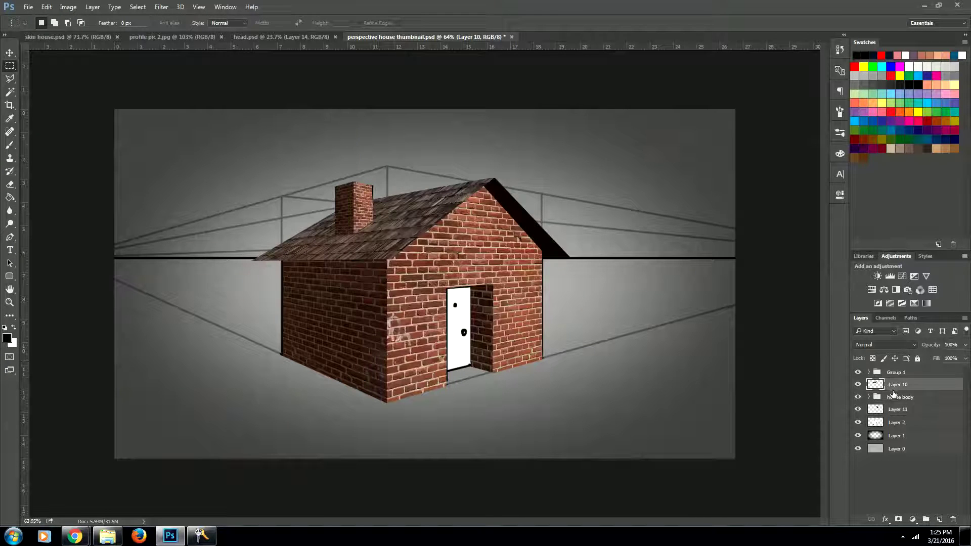
pyautogui.click(858, 385)
pyautogui.click(858, 385)
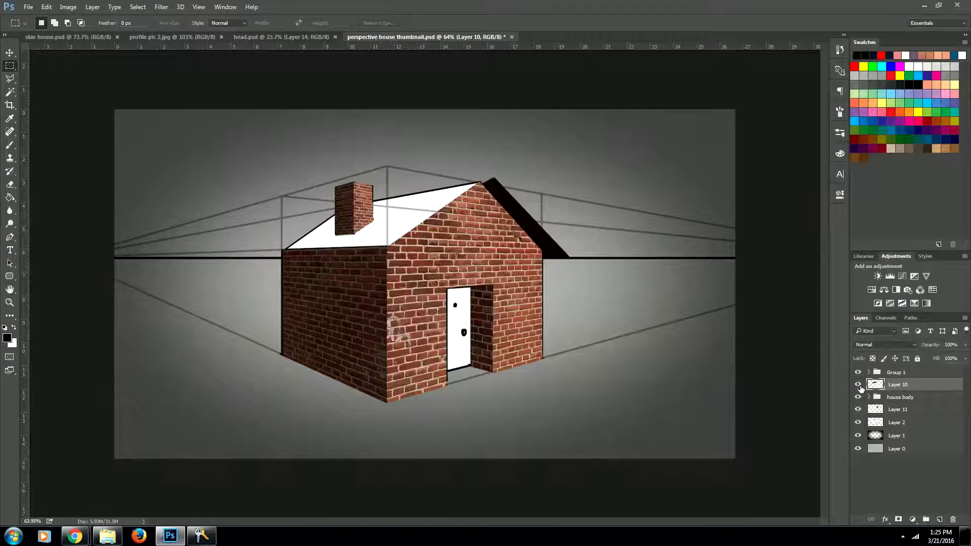
pyautogui.keyDown('ctrl'); pyautogui.click(877, 385); pyautogui.keyUp('ctrl')
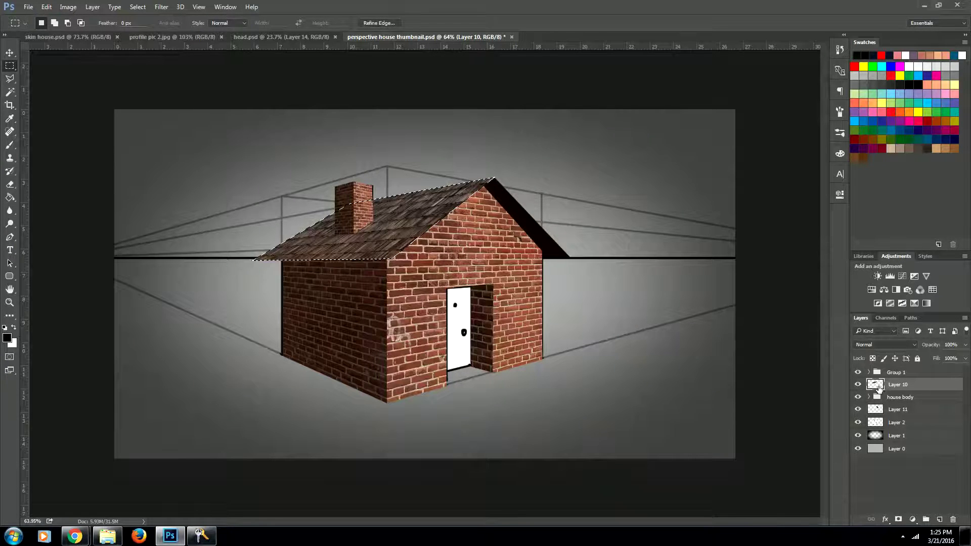
# Add a roof-only Hue/Saturation adjustment with saturation +28 and lightness -28.
pyautogui.click(871, 289)
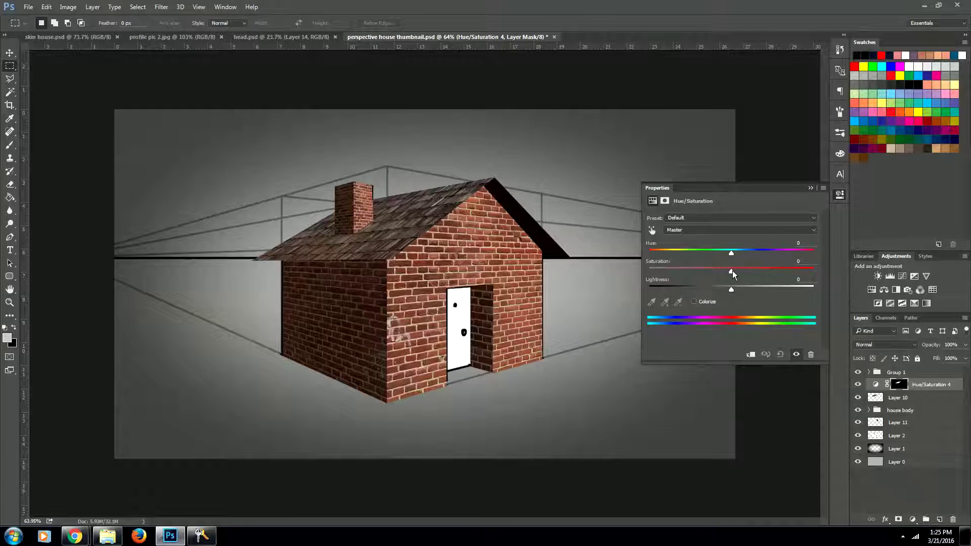
pyautogui.moveTo(731, 271); pyautogui.dragTo(748, 272)
pyautogui.moveTo(731, 289); pyautogui.dragTo(708, 290)
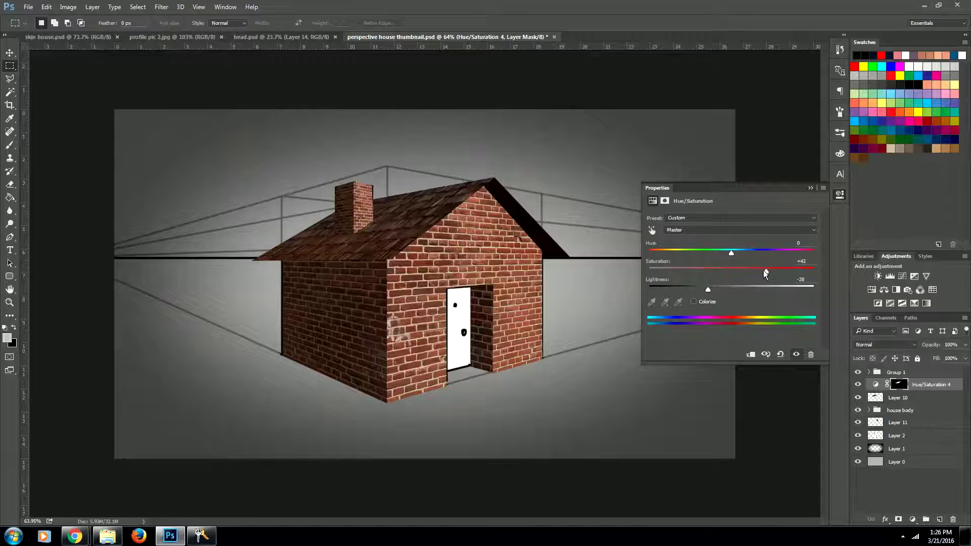
pyautogui.moveTo(766, 272); pyautogui.dragTo(754, 272)
pyautogui.click(840, 195)
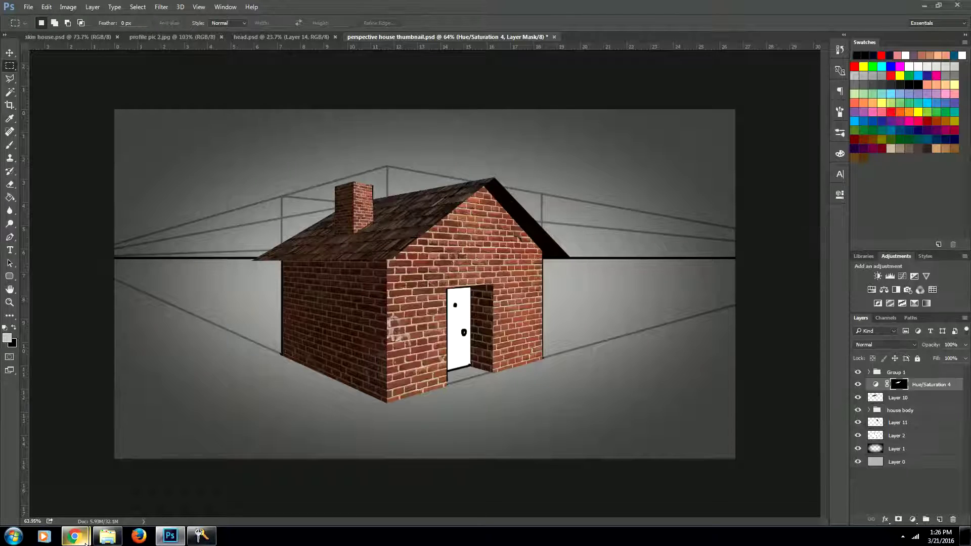
# Copy the wood plank texture image from Chrome.
pyautogui.moveTo(85, 542)
pyautogui.click(175, 480)
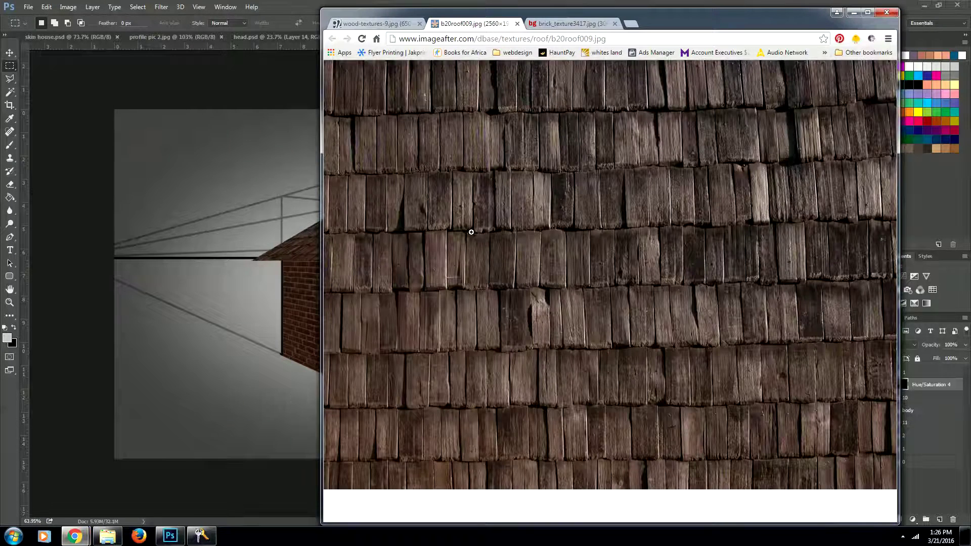
pyautogui.click(584, 23)
pyautogui.click(395, 24)
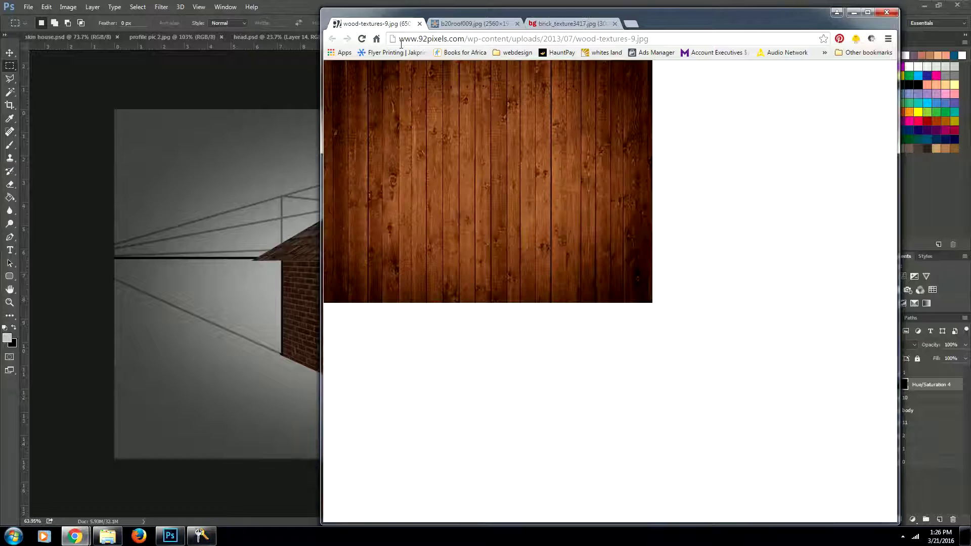
pyautogui.rightClick(479, 171)
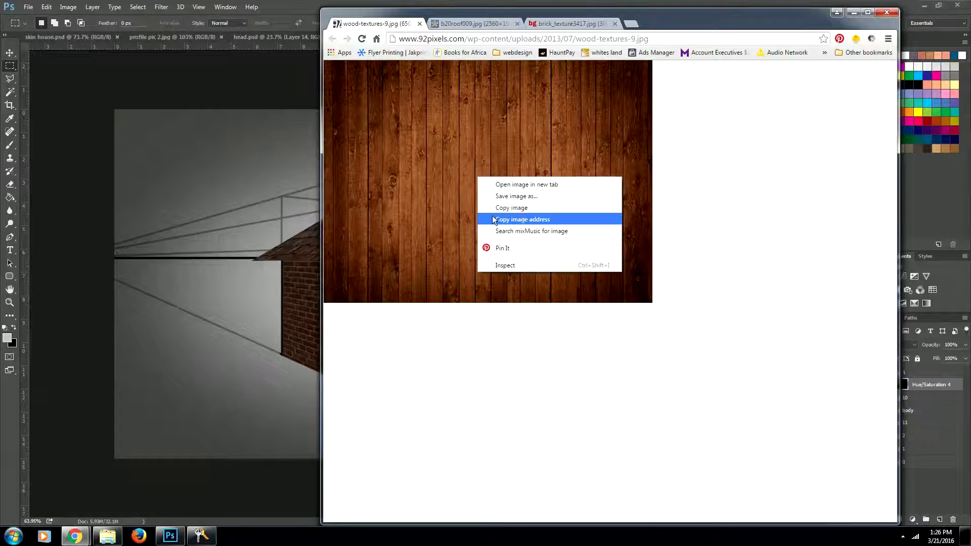
pyautogui.click(511, 207)
# Paste the wood texture into the house document and zoom in on the house.
pyautogui.click(223, 453)
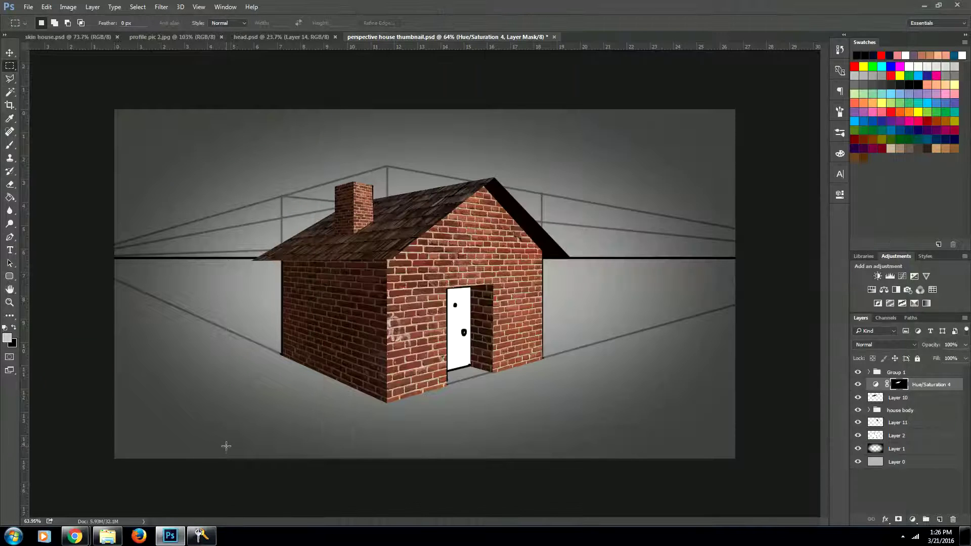
pyautogui.hotkey('ctrl', 'v')
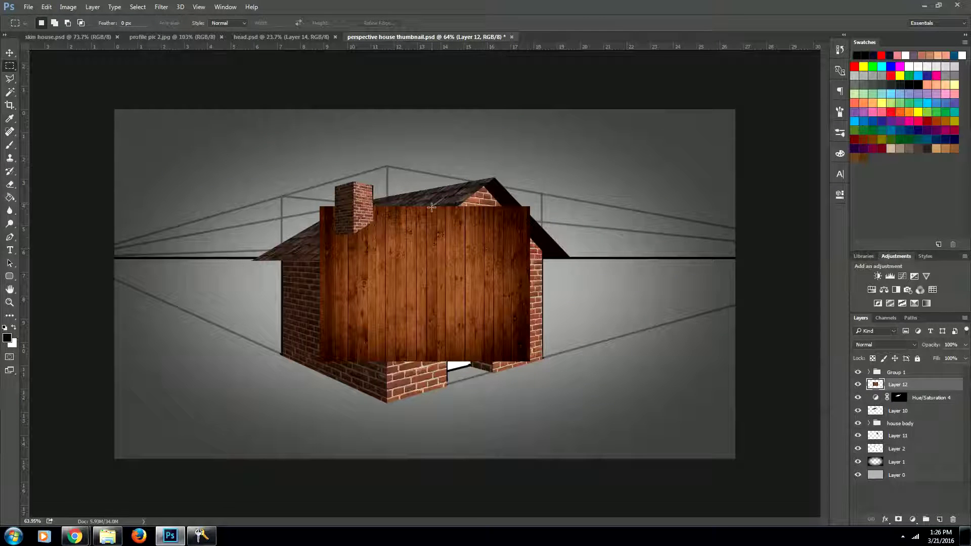
pyautogui.press('z')
pyautogui.moveTo(427, 260); pyautogui.dragTo(446, 284)
# Cut a narrow vertical strip out of the wood, then remove the wood layer.
pyautogui.press('m')
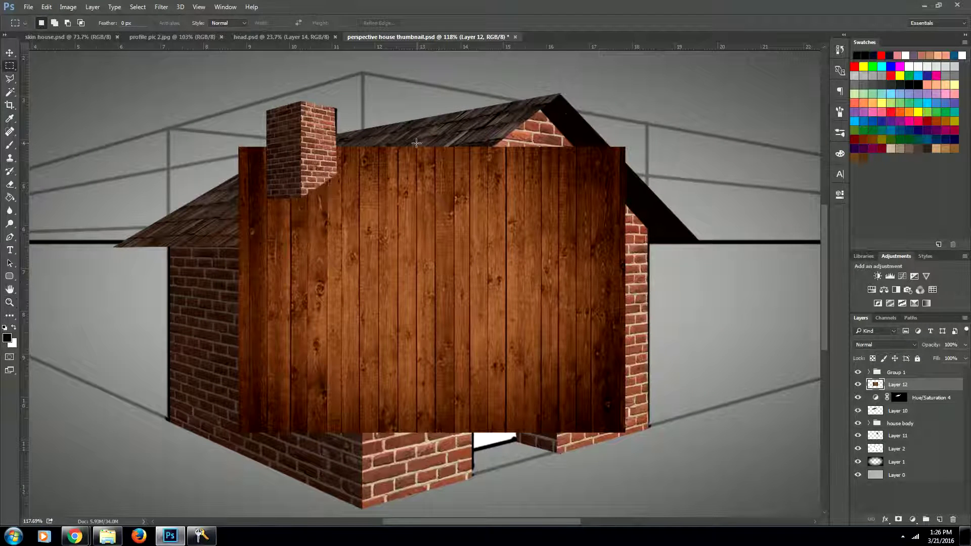
pyautogui.moveTo(417, 144); pyautogui.dragTo(436, 451)
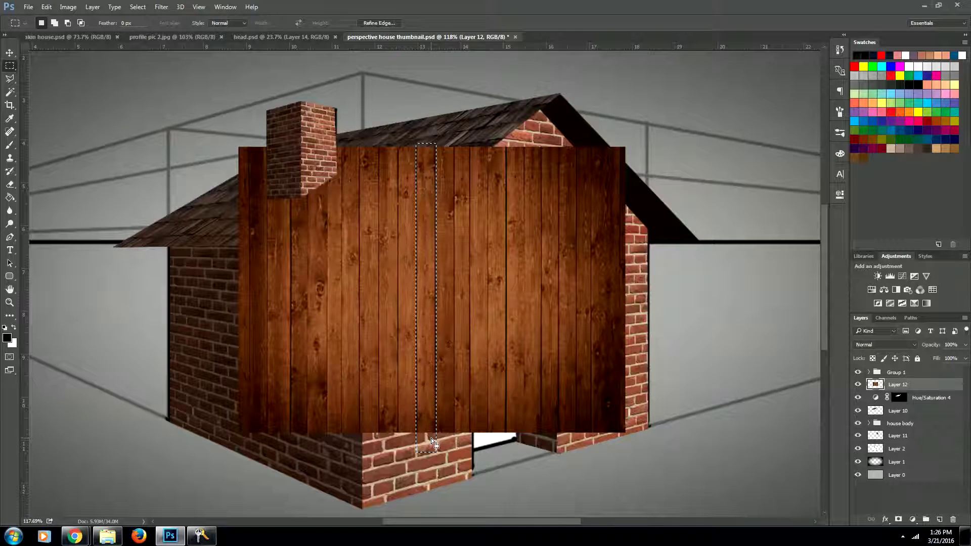
pyautogui.press('Delete')
pyautogui.hotkey('ctrl', 'd')
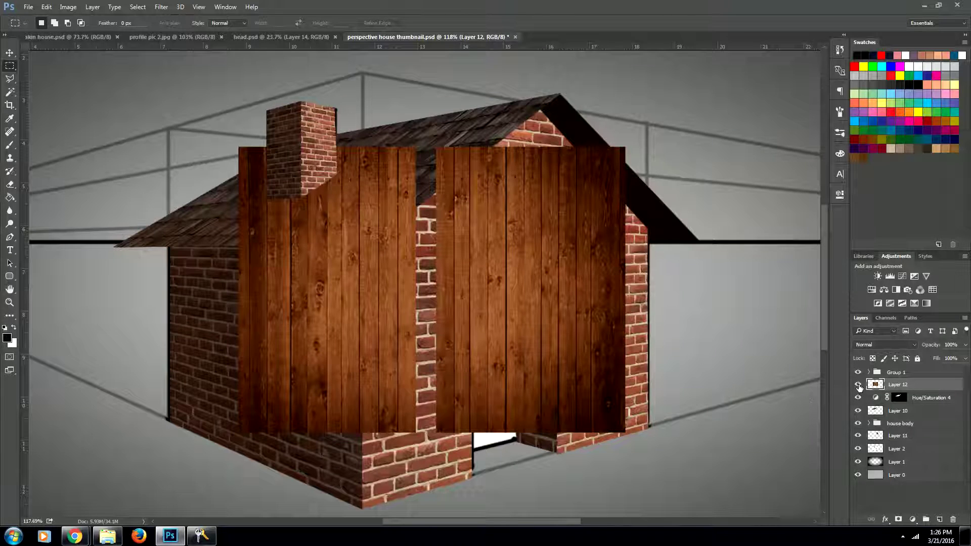
pyautogui.press('Delete')
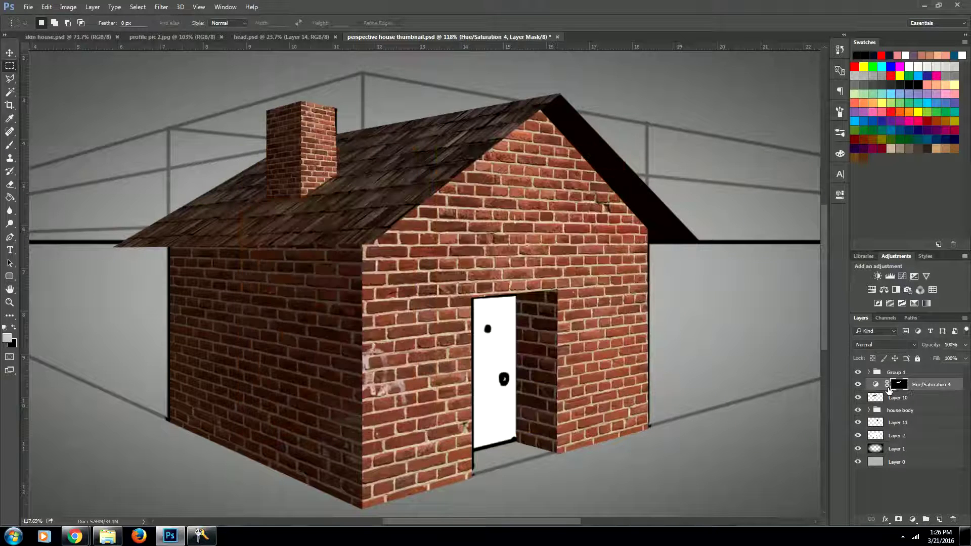
# Restore the wood plank and shift it slightly right.
pyautogui.press('x')
pyautogui.hotkey('ctrl', 'z')
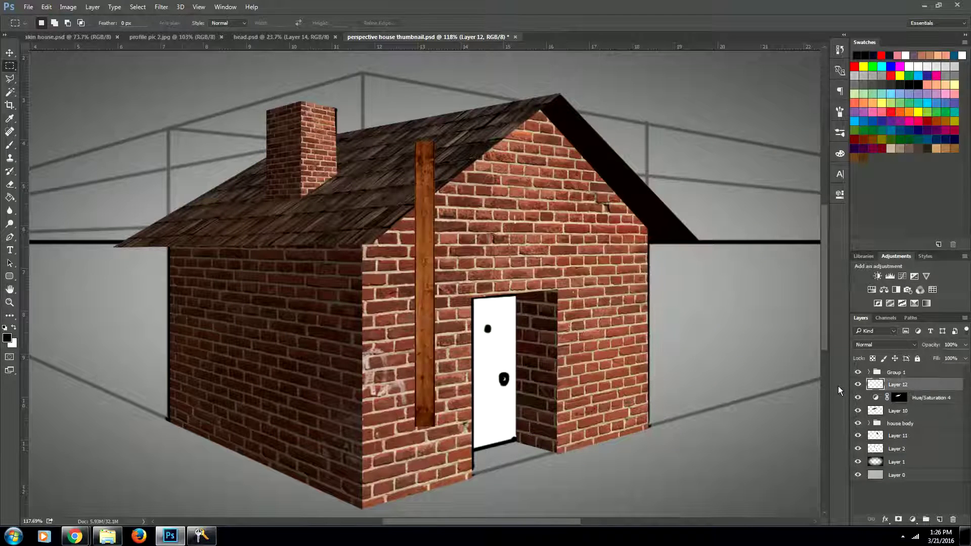
pyautogui.press('v')
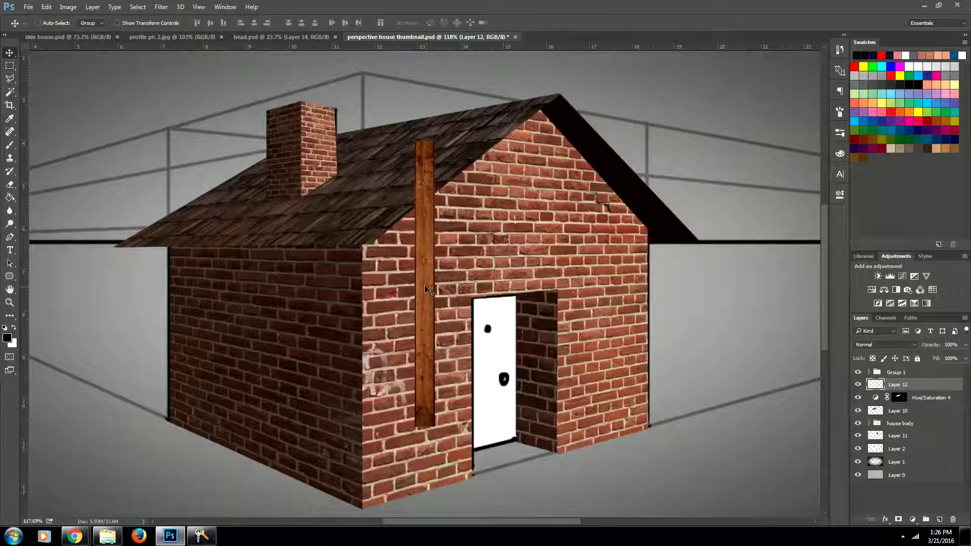
pyautogui.moveTo(431, 290); pyautogui.dragTo(459, 293)
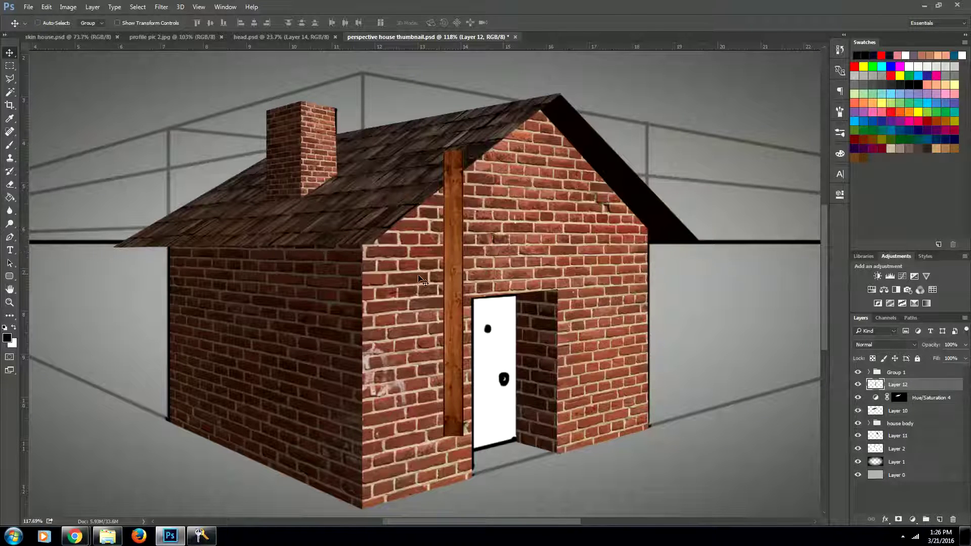
# Rotate the plank horizontal and distort it into perspective trim under the left roof eave.
pyautogui.hotkey('ctrl', 't')
pyautogui.moveTo(489, 124); pyautogui.dragTo(602, 309)
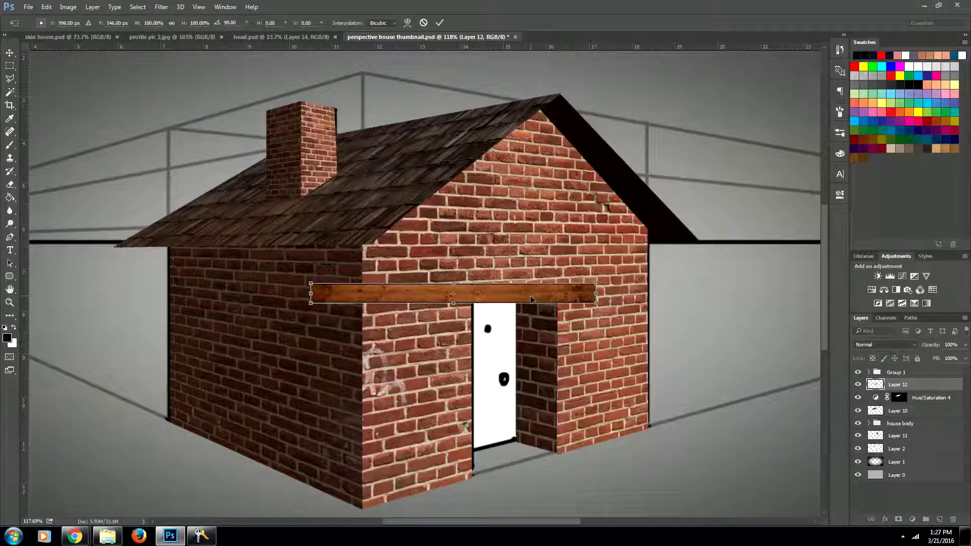
pyautogui.moveTo(531, 298); pyautogui.dragTo(332, 269)
pyautogui.rightClick(284, 272)
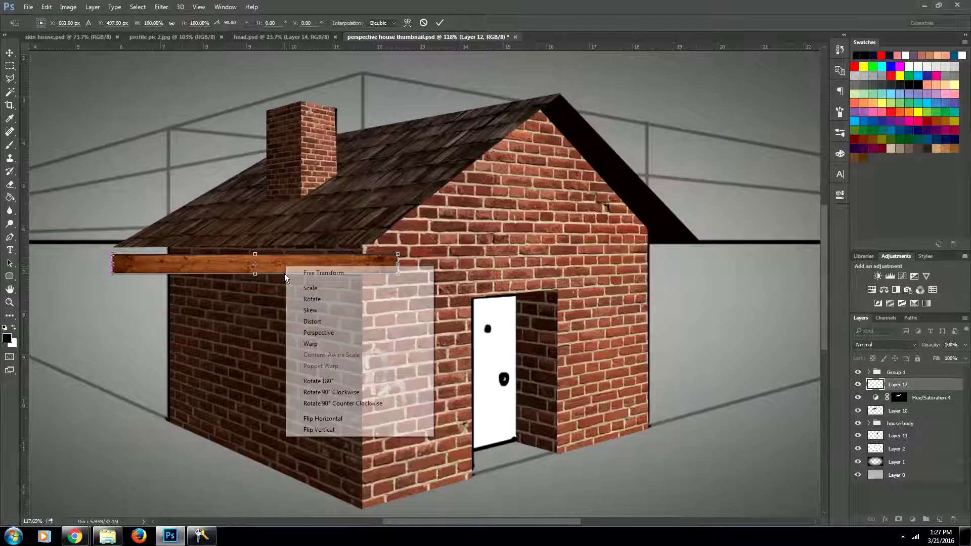
pyautogui.click(313, 321)
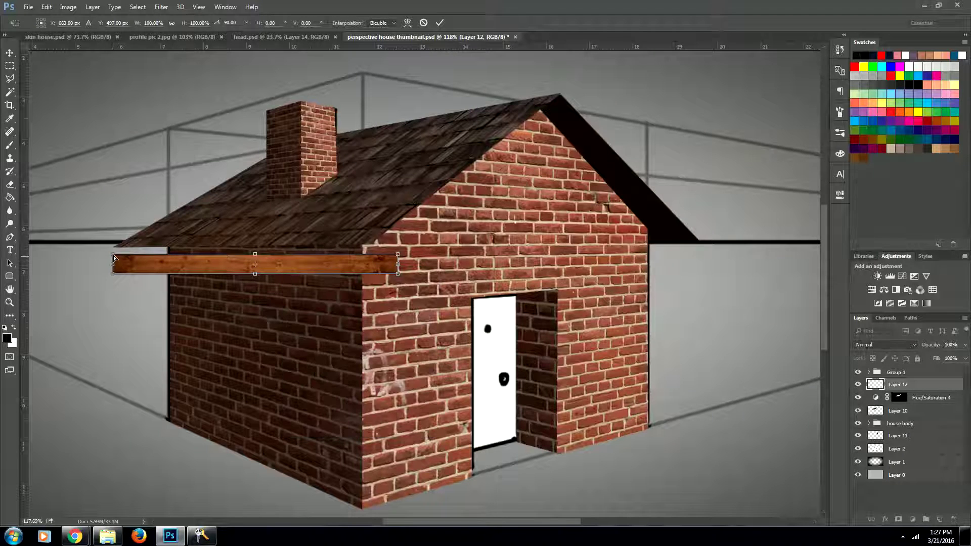
pyautogui.moveTo(114, 259); pyautogui.dragTo(118, 262)
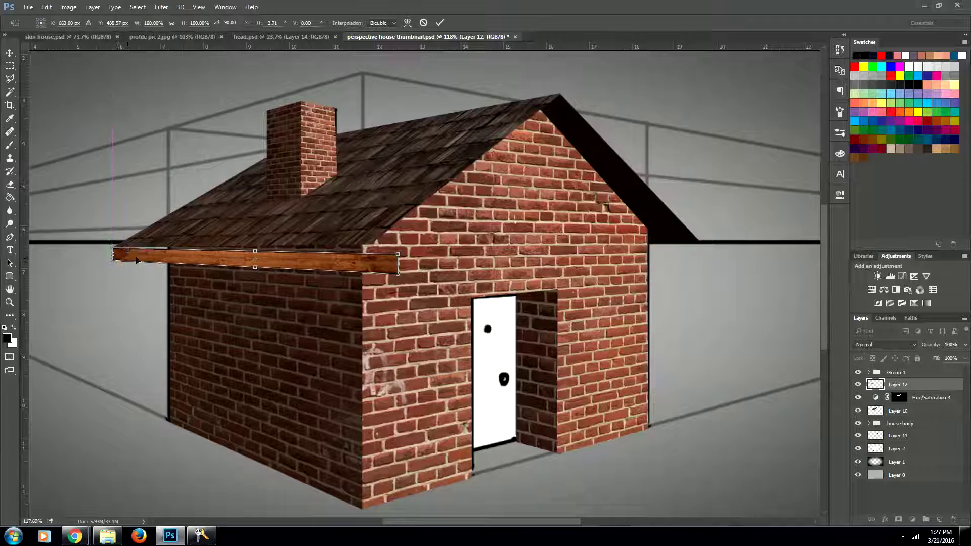
pyautogui.moveTo(398, 258); pyautogui.dragTo(372, 243)
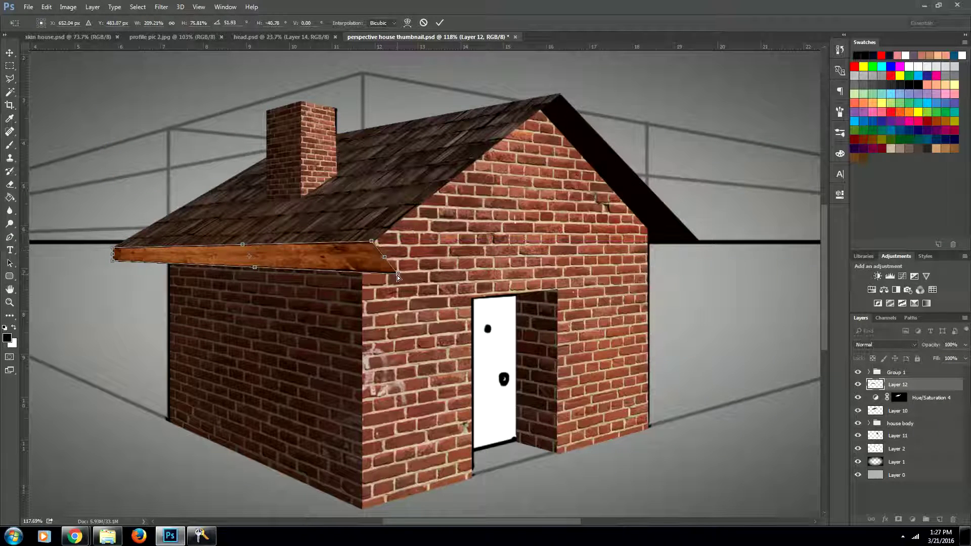
pyautogui.moveTo(398, 276); pyautogui.dragTo(372, 267)
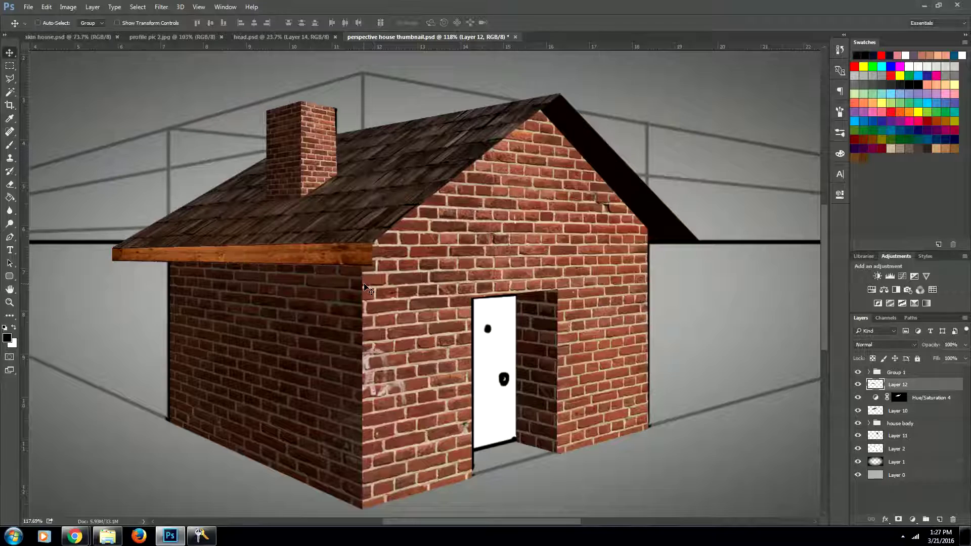
pyautogui.press('Return')
# Paste a plank onto the gable's left rafter and erase its lower end near the eave.
pyautogui.hotkey('ctrl', 'v')
pyautogui.hotkey('ctrl', 't')
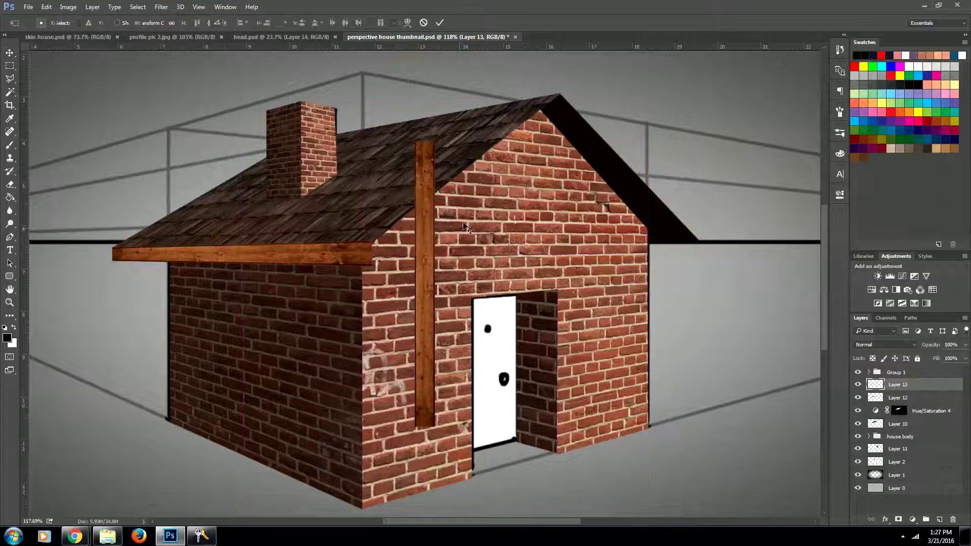
pyautogui.moveTo(441, 115); pyautogui.dragTo(560, 178)
pyautogui.moveTo(319, 360); pyautogui.dragTo(362, 274)
pyautogui.moveTo(465, 215); pyautogui.dragTo(455, 200)
pyautogui.press('Return')
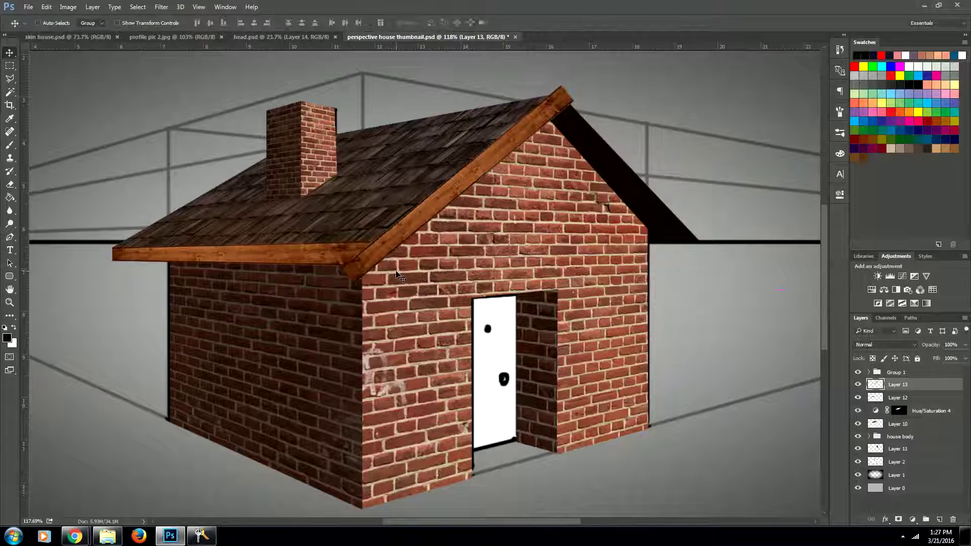
pyautogui.press('e')
pyautogui.moveTo(353, 245)
pyautogui.mouseDown()
pyautogui.moveTo(369, 233)
pyautogui.moveTo(363, 284)
pyautogui.moveTo(353, 239)
pyautogui.moveTo(366, 236)
pyautogui.moveTo(364, 278)
pyautogui.mouseUp()
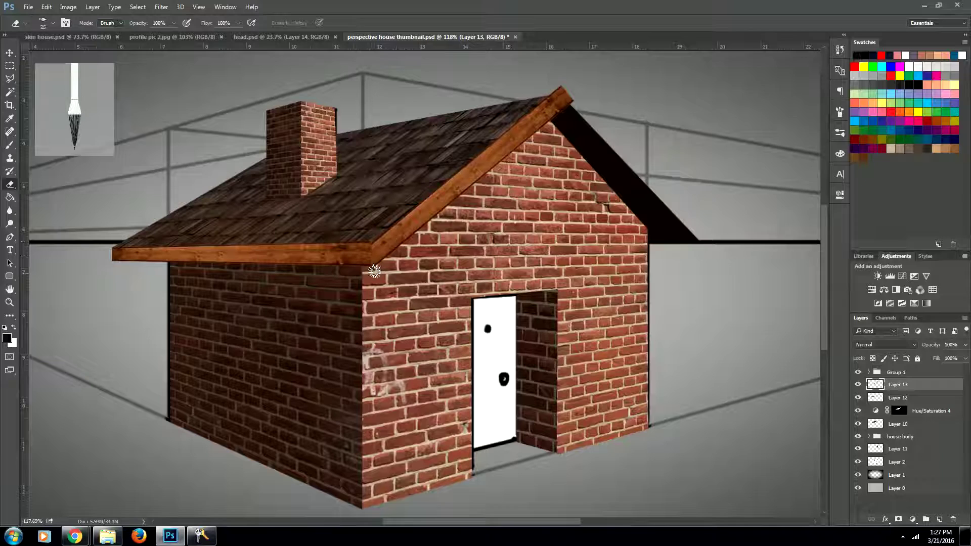
# Paste another plank down the right gable edge and erase its tip past the wall.
pyautogui.hotkey('ctrl', 'v')
pyautogui.press('v')
pyautogui.moveTo(419, 296); pyautogui.dragTo(565, 240)
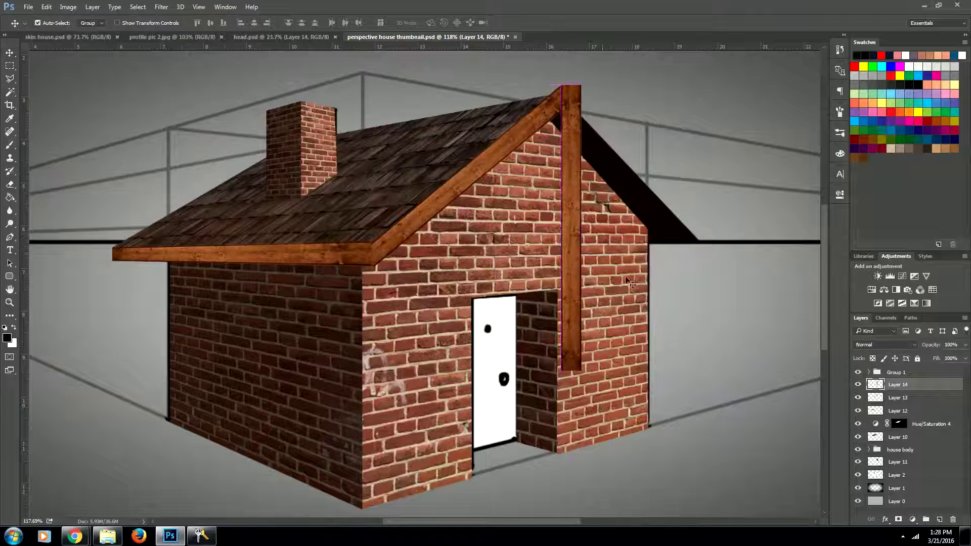
pyautogui.hotkey('ctrl', 't')
pyautogui.moveTo(606, 304); pyautogui.dragTo(687, 240)
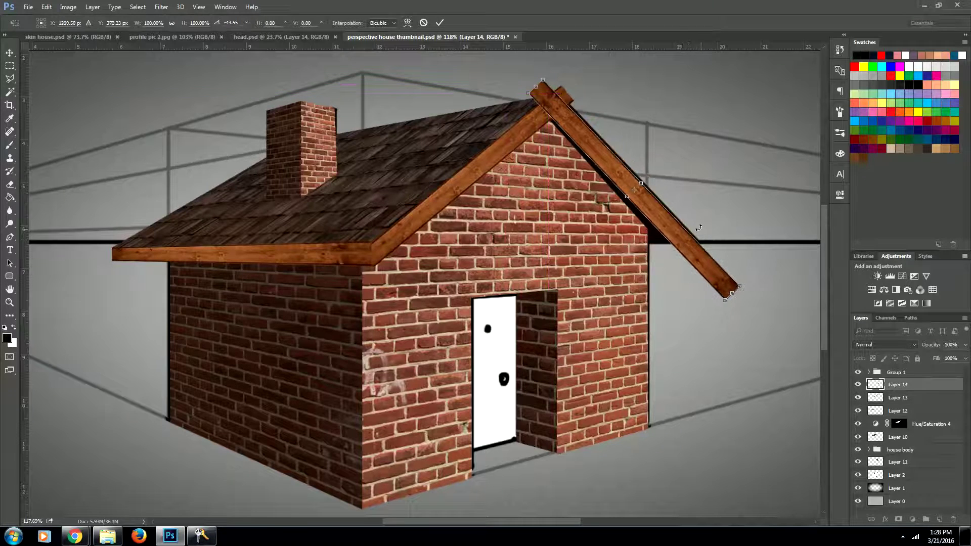
pyautogui.rightClick(700, 239)
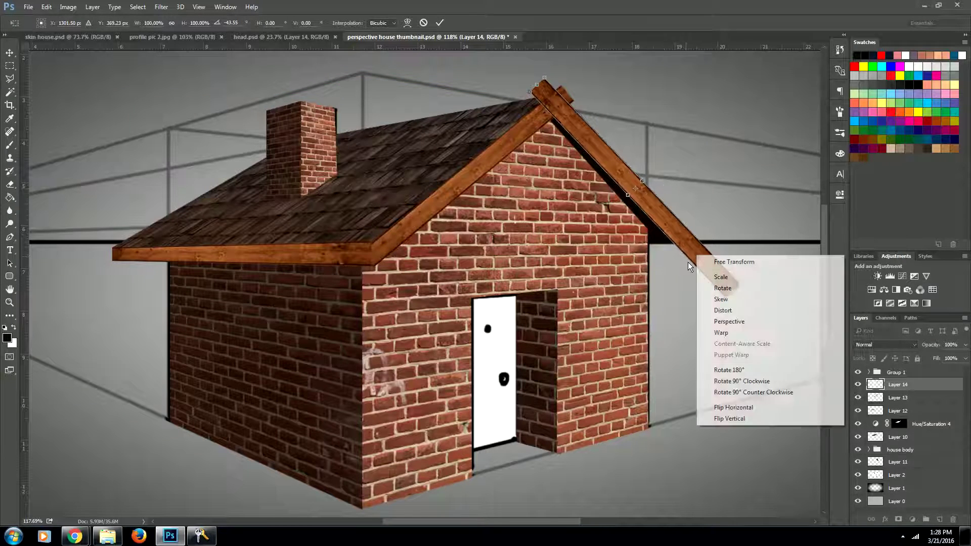
pyautogui.click(564, 110)
pyautogui.moveTo(727, 298); pyautogui.dragTo(730, 295)
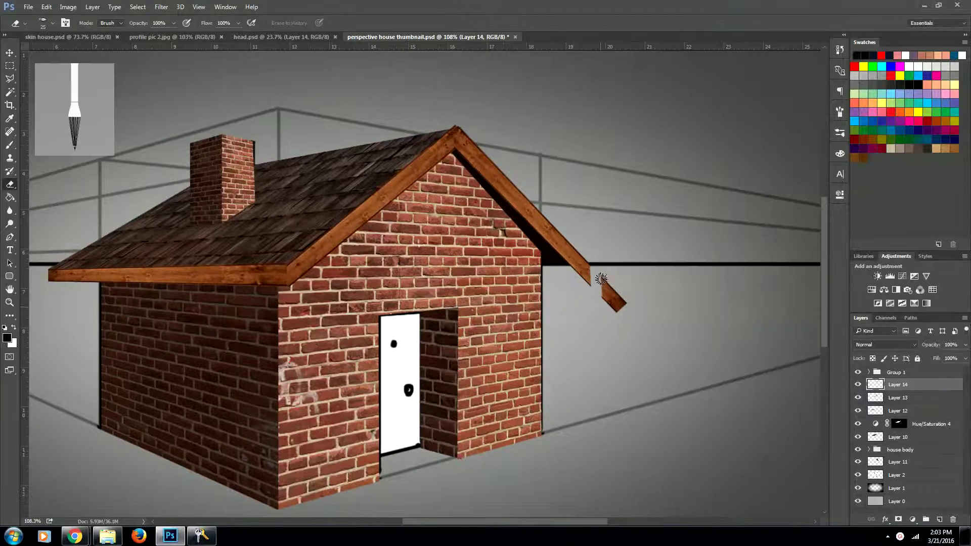
pyautogui.moveTo(601, 277); pyautogui.dragTo(622, 296)
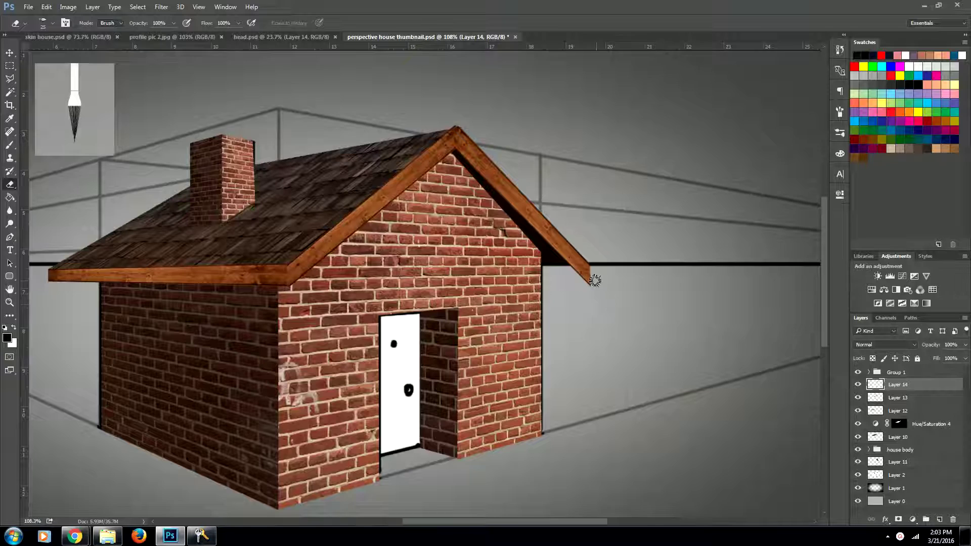
# Trim excess plank along the wall, then paste a new beam beside the right wall.
pyautogui.moveTo(594, 278); pyautogui.dragTo(552, 284)
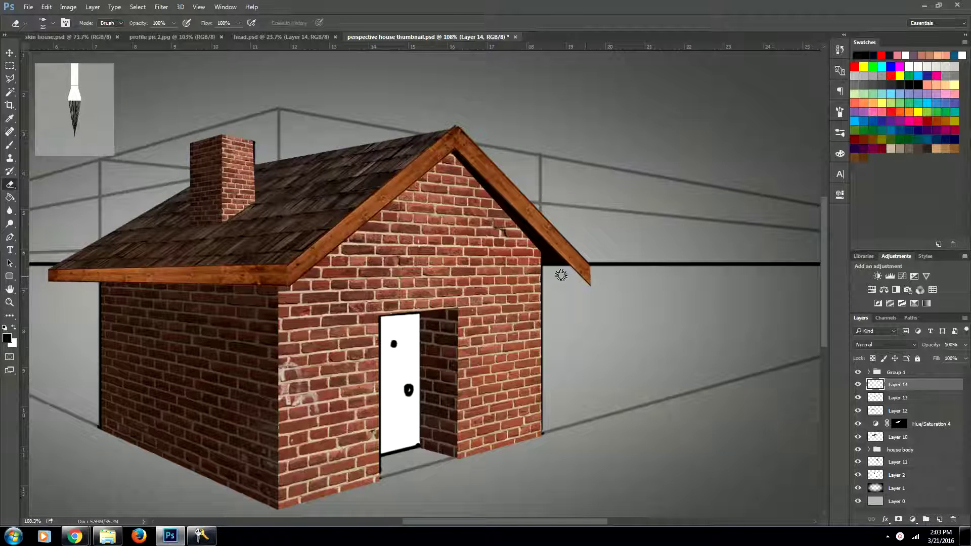
pyautogui.hotkey('ctrl', 'v')
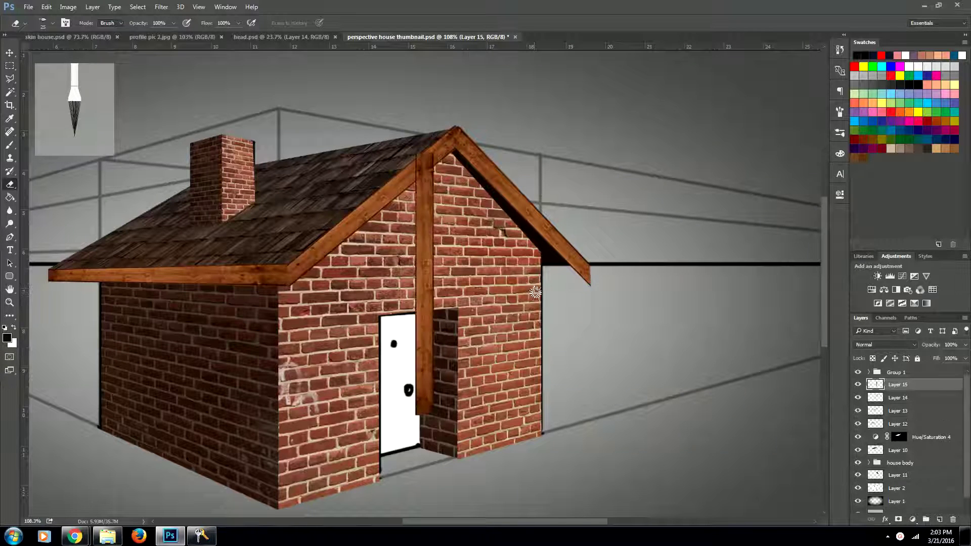
pyautogui.press('v')
pyautogui.moveTo(432, 273); pyautogui.dragTo(568, 317)
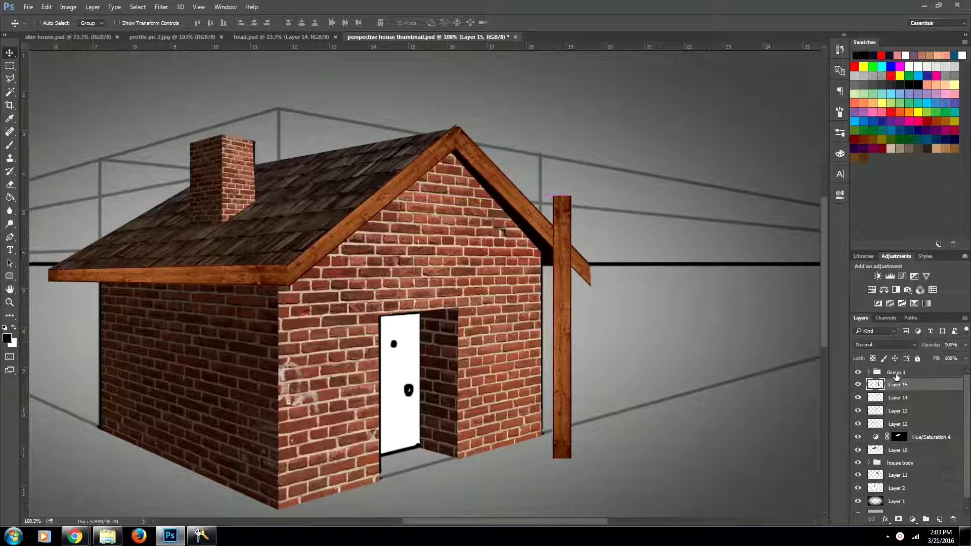
pyautogui.moveTo(899, 386); pyautogui.dragTo(903, 428)
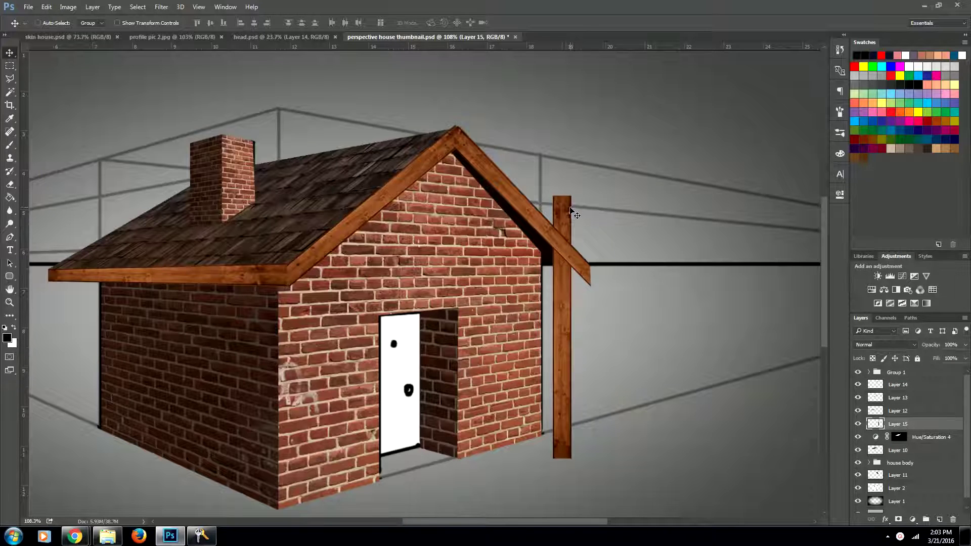
# Rotate the beam horizontal at eave level and stack its layer behind the house walls.
pyautogui.hotkey('ctrl', 't')
pyautogui.moveTo(582, 160); pyautogui.dragTo(551, 280)
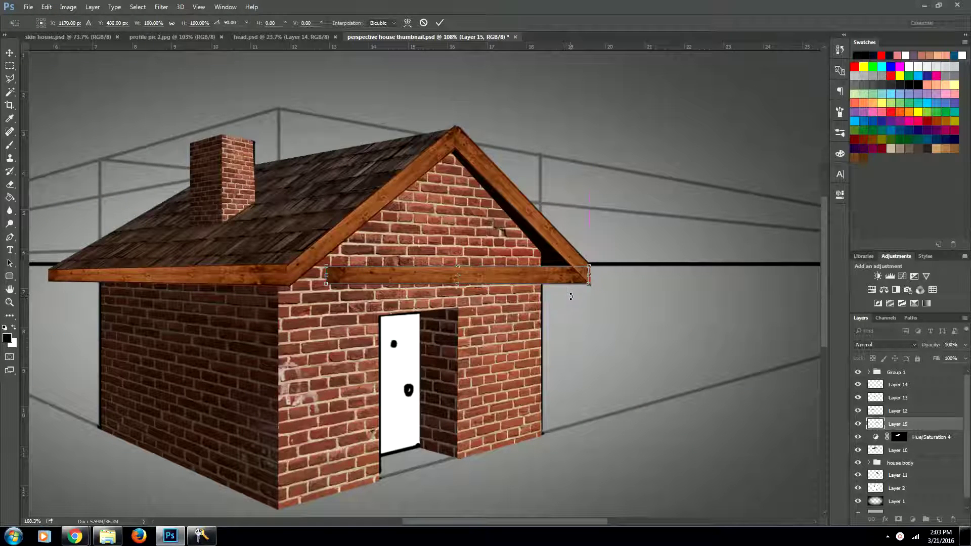
pyautogui.press('Return')
pyautogui.moveTo(909, 428); pyautogui.dragTo(908, 481)
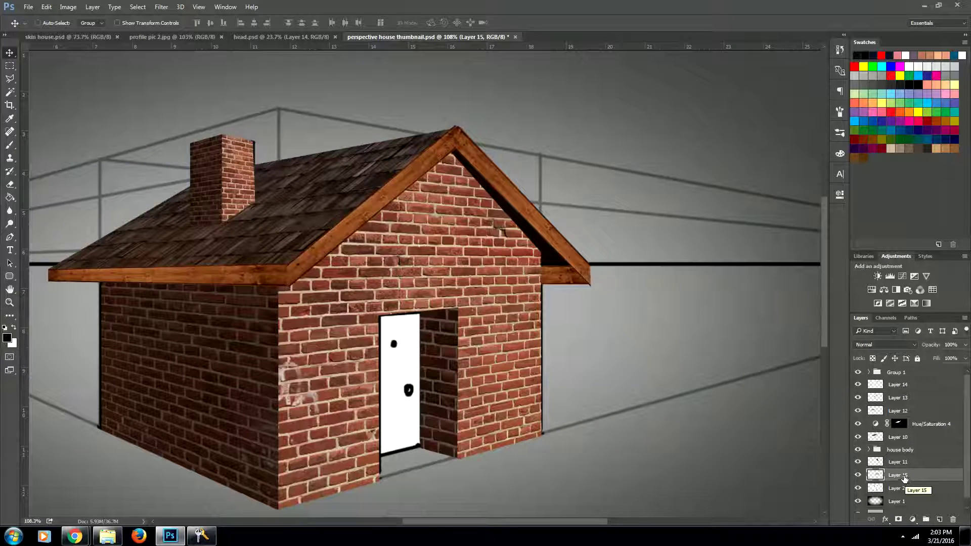
# Darken the beam under the right eave with a Hue/Saturation adjustment that lowers Lightness.
pyautogui.keyDown('ctrl'); pyautogui.click(880, 475); pyautogui.keyUp('ctrl')
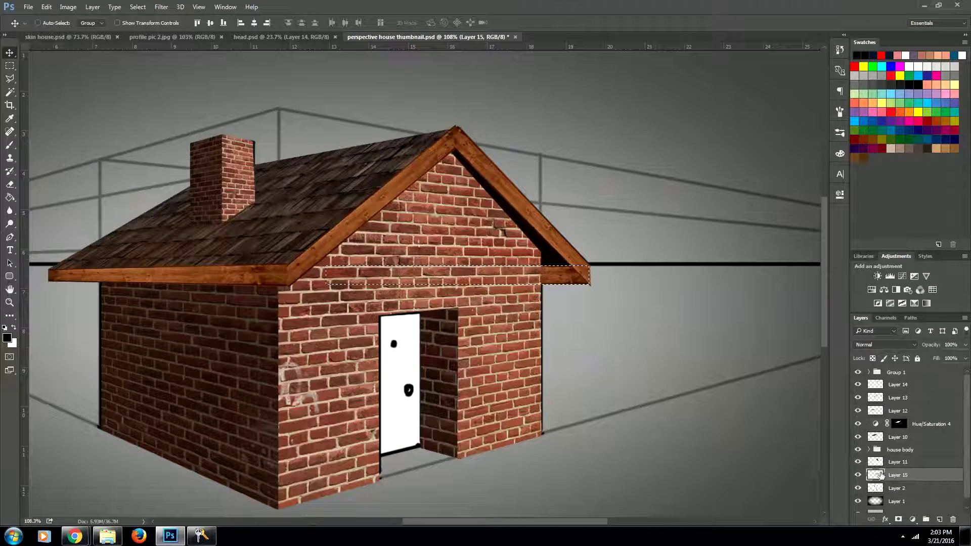
pyautogui.click(871, 289)
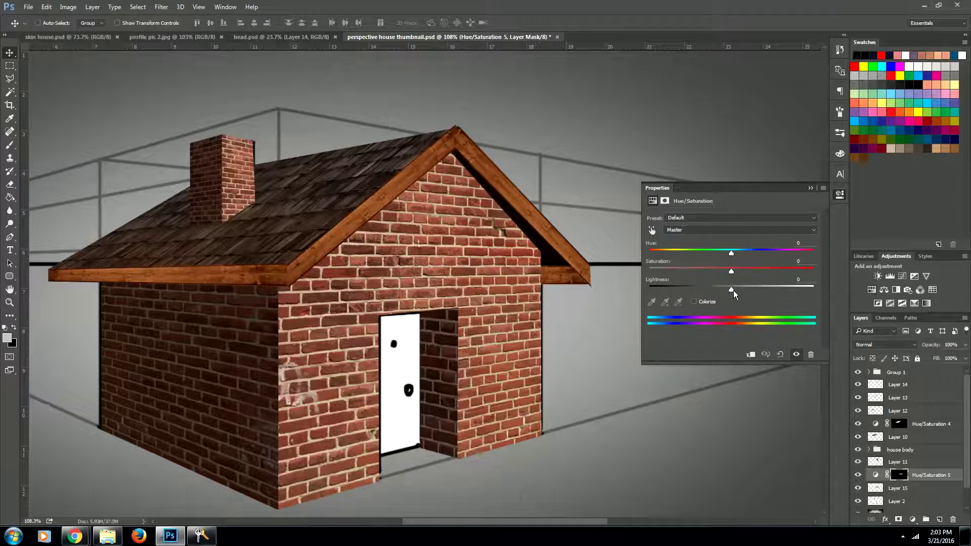
pyautogui.moveTo(733, 291); pyautogui.dragTo(678, 290)
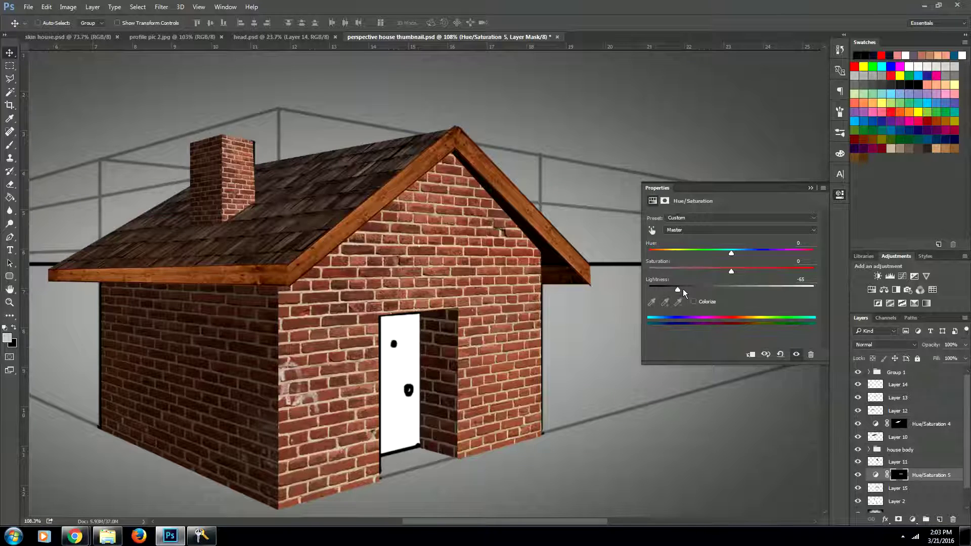
pyautogui.click(839, 194)
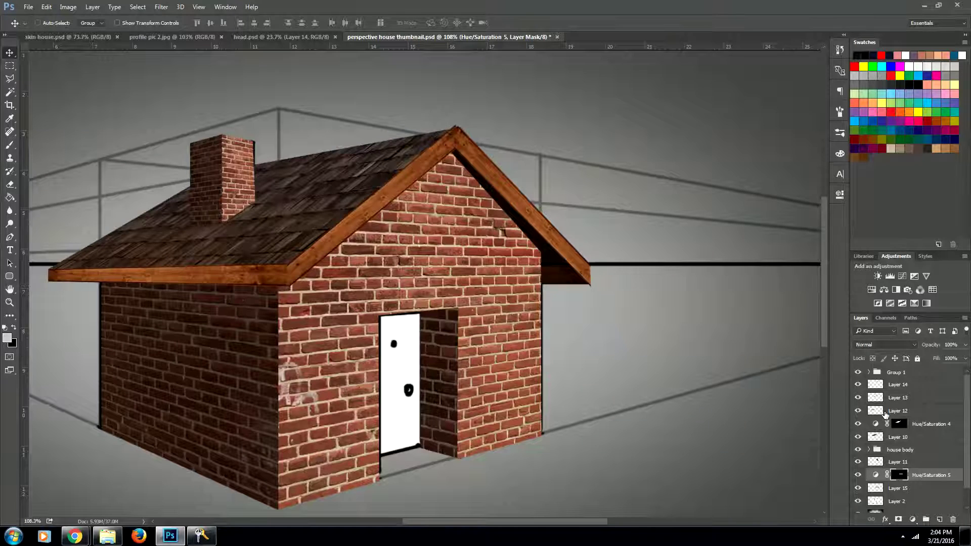
# Darken the left eave trim with its own Hue/Saturation adjustment that lowers Lightness.
pyautogui.click(857, 411)
pyautogui.click(858, 410)
pyautogui.click(883, 413)
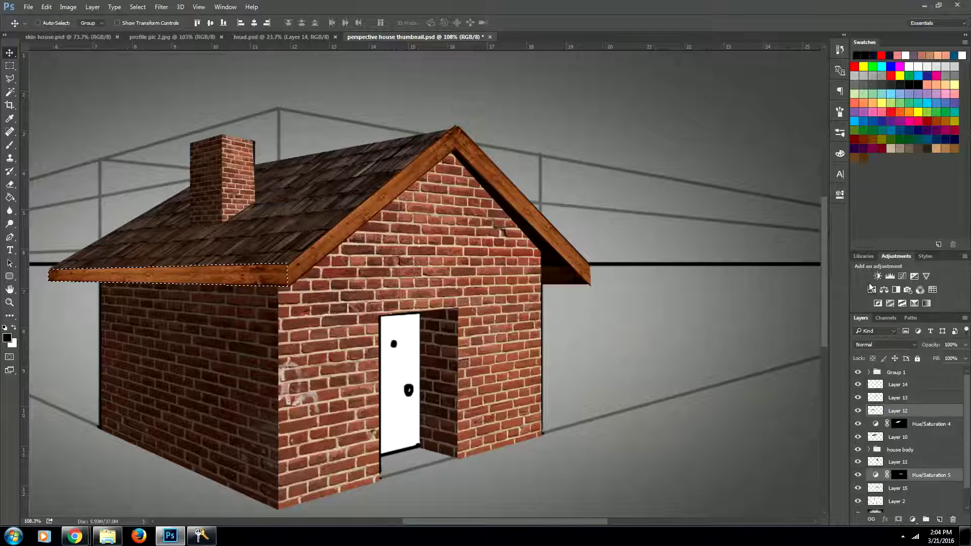
pyautogui.click(884, 289)
pyautogui.moveTo(731, 289); pyautogui.dragTo(684, 289)
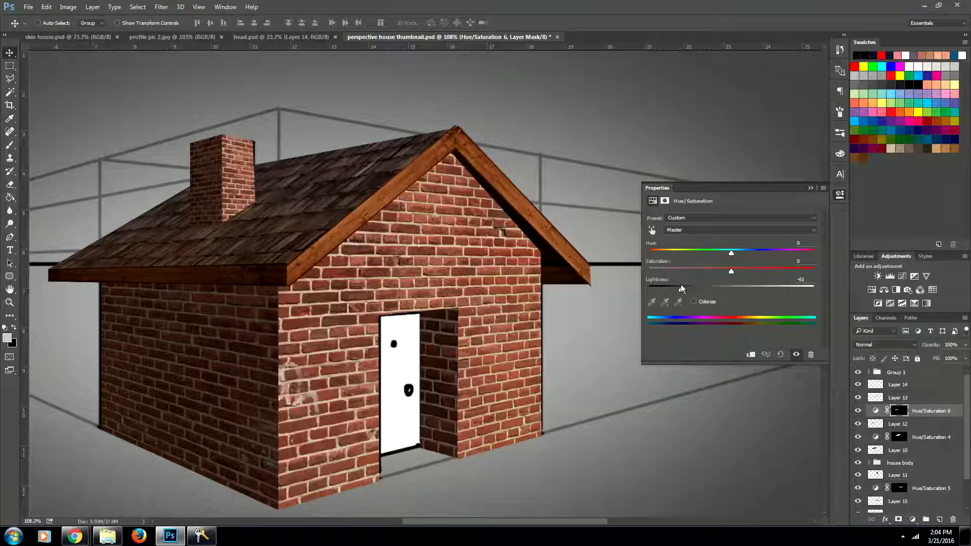
pyautogui.click(840, 194)
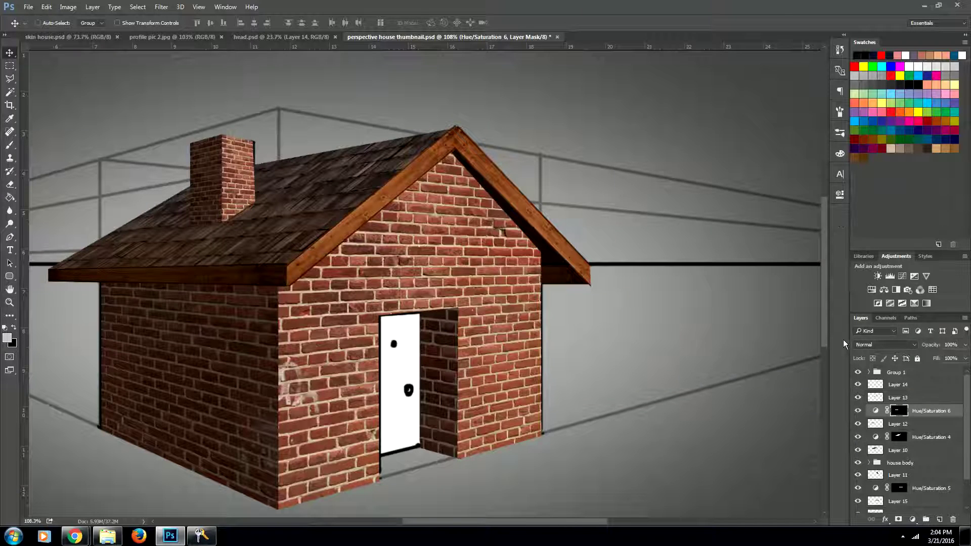
# Select the right rafter trim layer and toggle its visibility to compare the shading.
pyautogui.click(891, 401)
pyautogui.click(858, 398)
pyautogui.click(858, 397)
pyautogui.click(874, 384)
pyautogui.click(858, 385)
pyautogui.click(858, 385)
pyautogui.press('e')
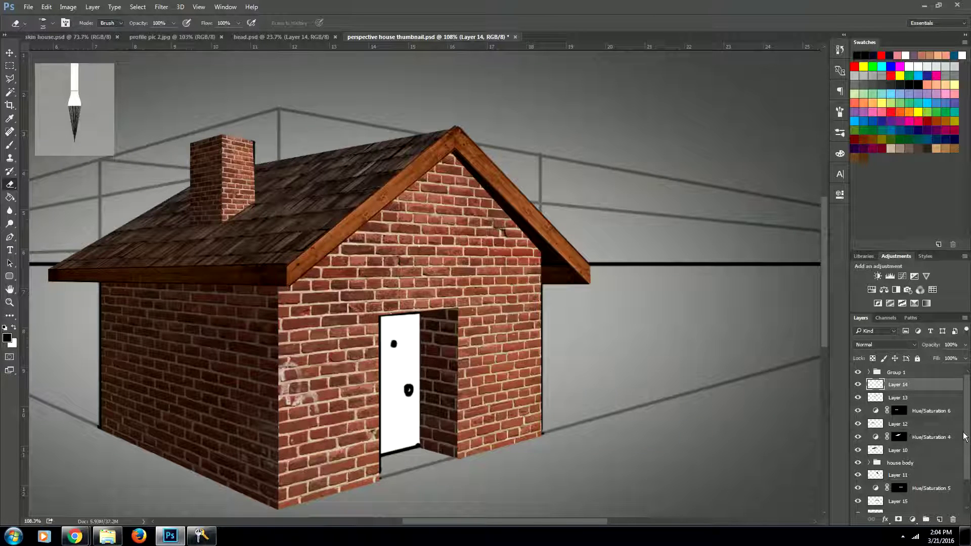
# Check the eave shadow and shingle layers, then merge the roof layers into one.
pyautogui.scroll(-2, 964, 436)
pyautogui.click(857, 468)
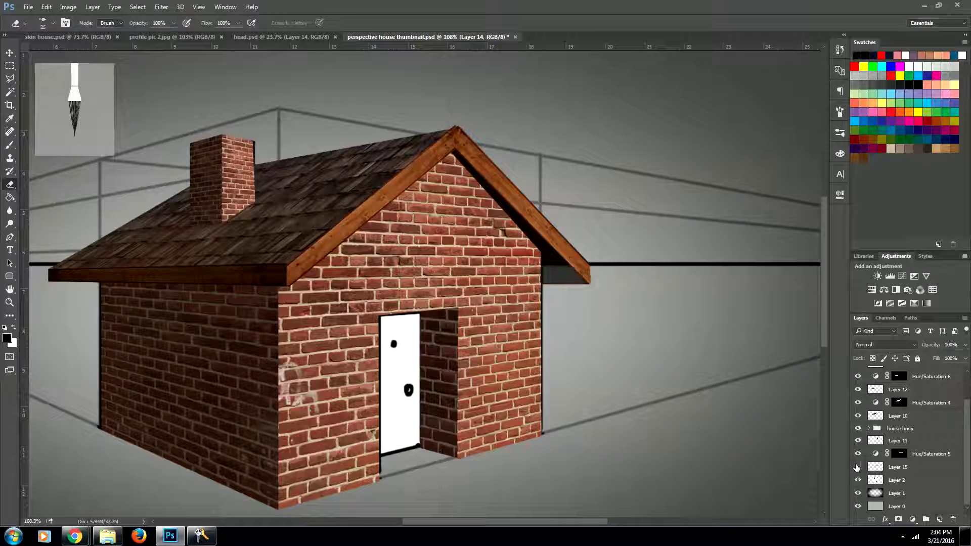
pyautogui.click(857, 468)
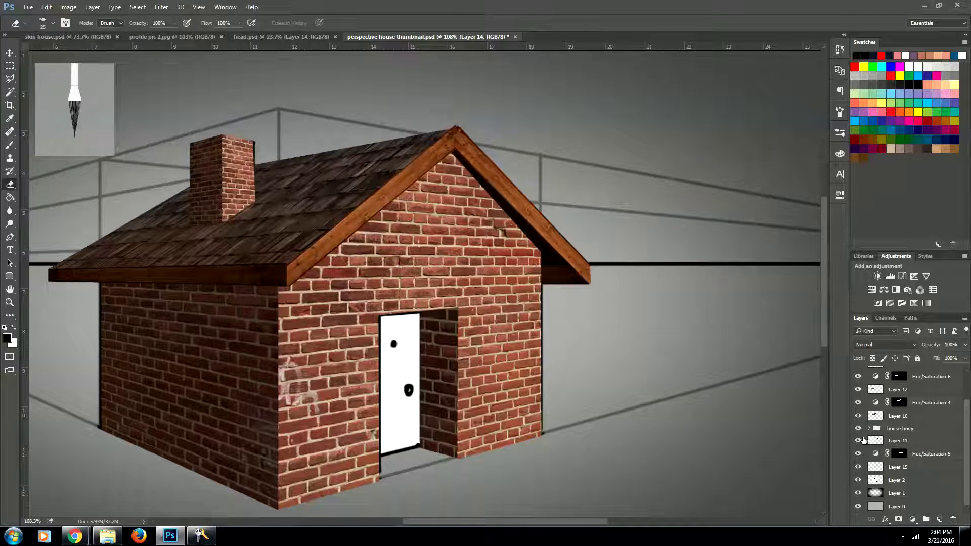
pyautogui.click(857, 416)
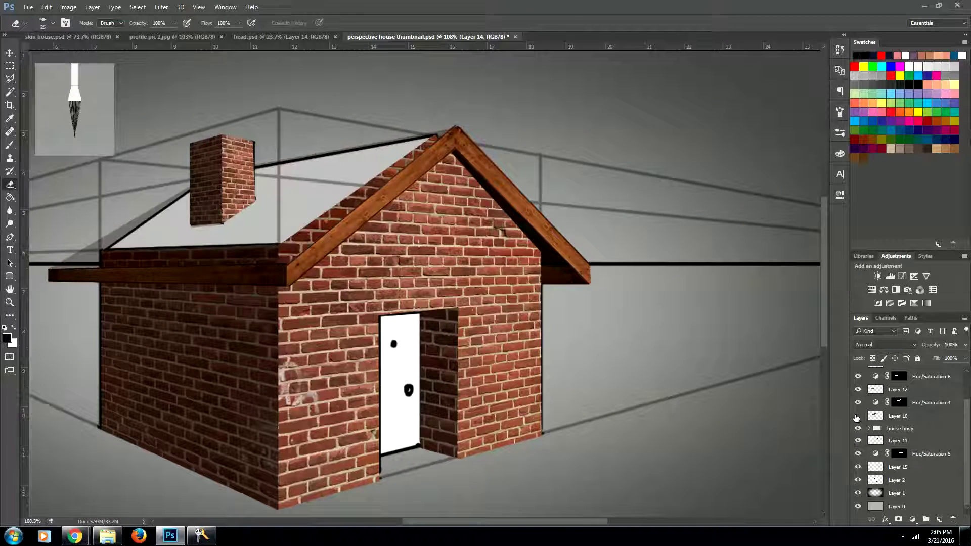
pyautogui.click(857, 416)
pyautogui.keyDown('shift'); pyautogui.click(905, 415); pyautogui.keyUp('shift')
pyautogui.rightClick(897, 407)
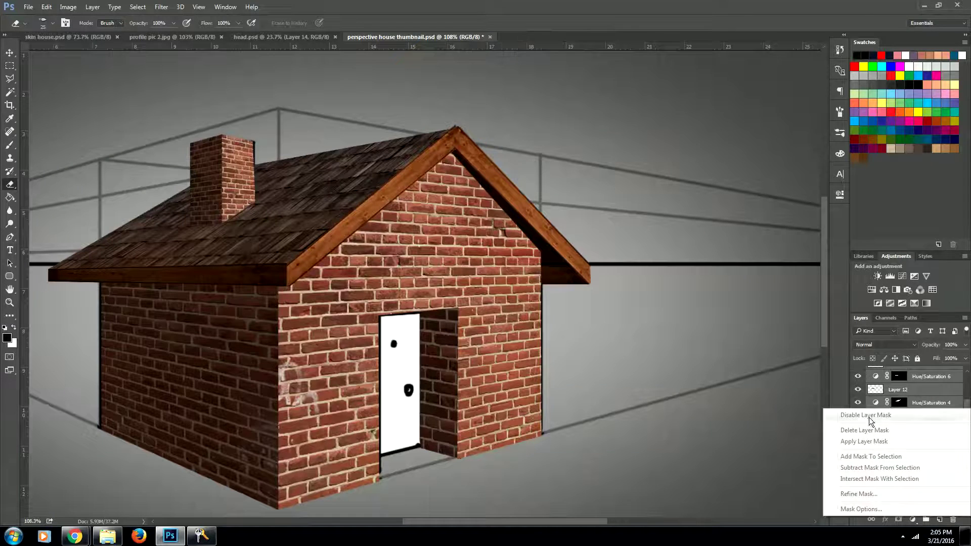
pyautogui.rightClick(909, 381)
pyautogui.click(818, 366)
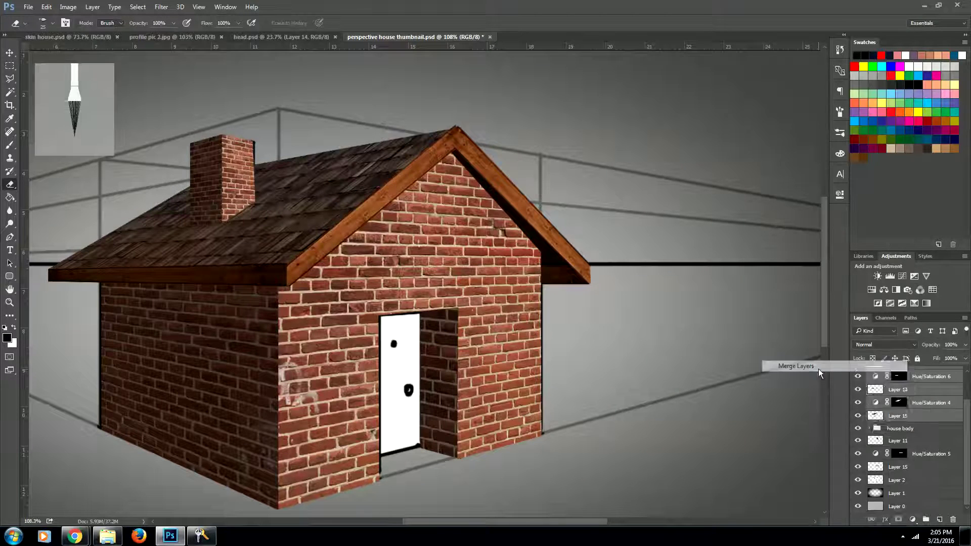
pyautogui.click(858, 384)
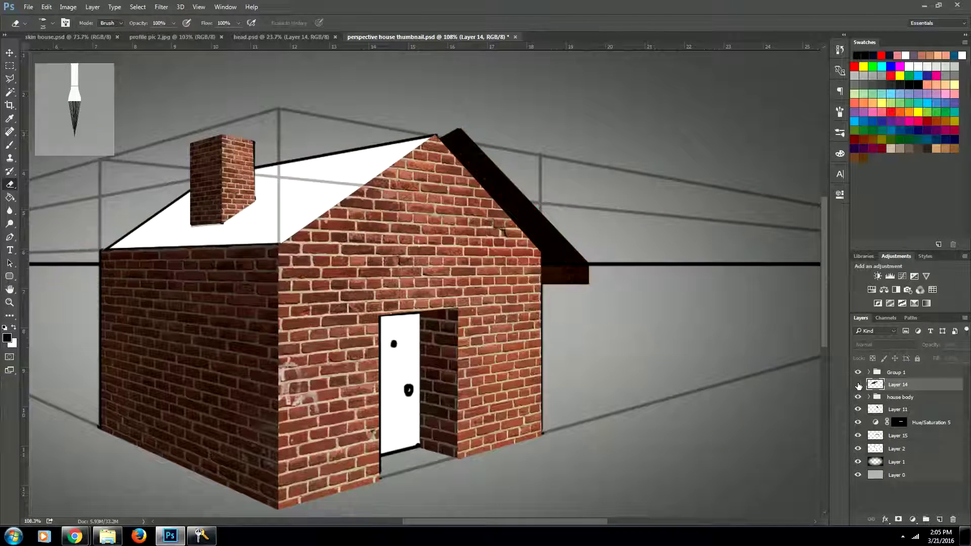
pyautogui.click(857, 385)
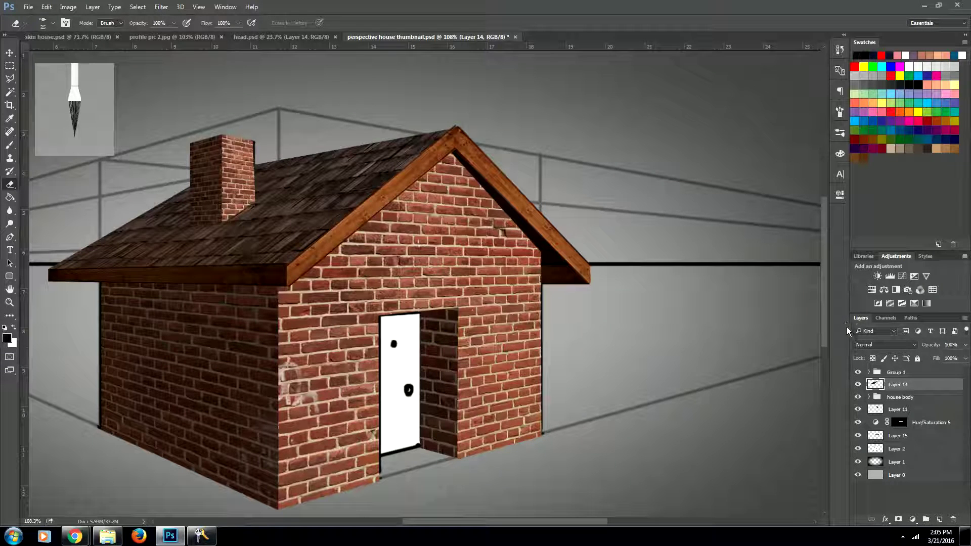
# Fill the roof outline with black on a new Layer 16 beneath the roof, then deselect.
pyautogui.moveTo(875, 385); pyautogui.dragTo(874, 383)
pyautogui.keyDown('ctrl'); pyautogui.click(877, 388); pyautogui.keyUp('ctrl')
pyautogui.press('g')
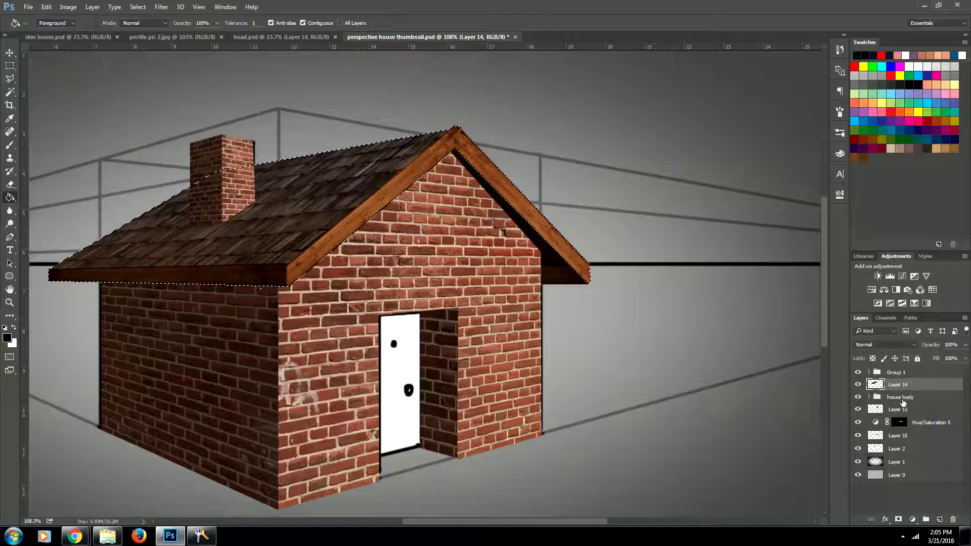
pyautogui.keyDown('ctrl'); pyautogui.click(939, 519); pyautogui.keyUp('ctrl')
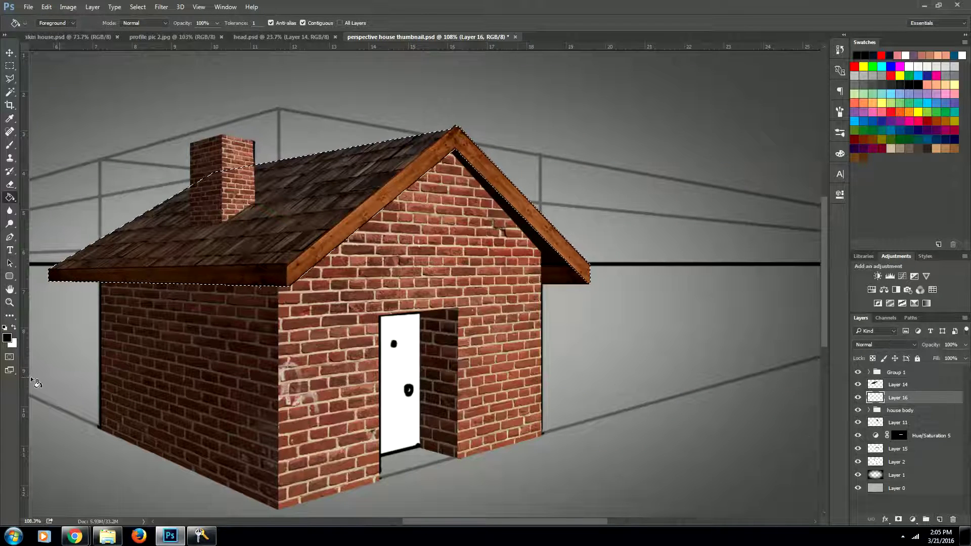
pyautogui.click(250, 252)
pyautogui.press('m')
pyautogui.hotkey('ctrl', 'd')
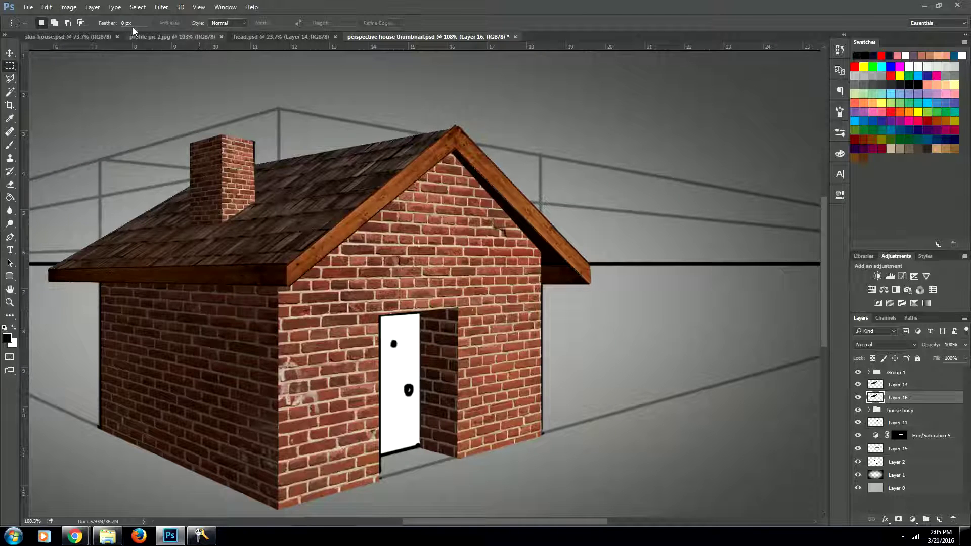
# Soften the roof shadow with an 8.8-pixel Gaussian Blur.
pyautogui.click(161, 7)
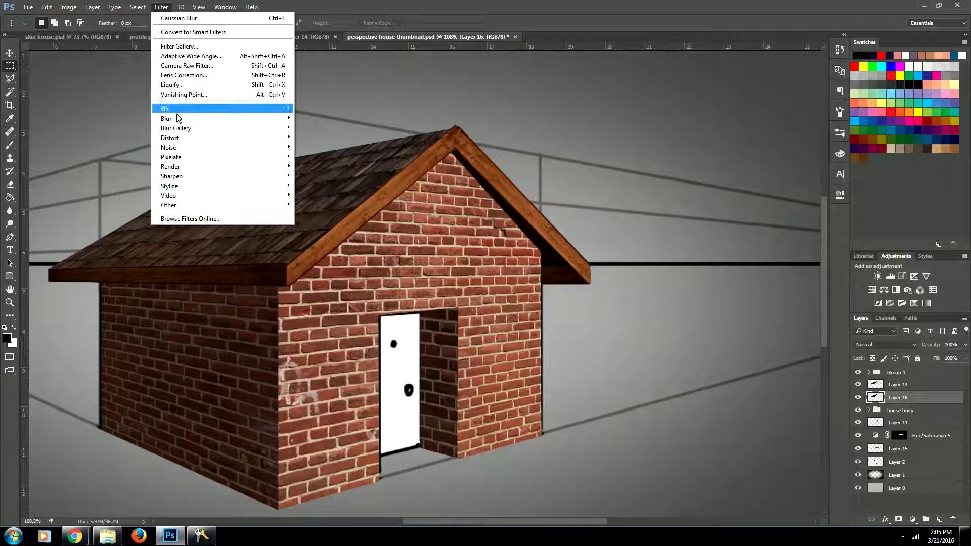
pyautogui.moveTo(178, 119)
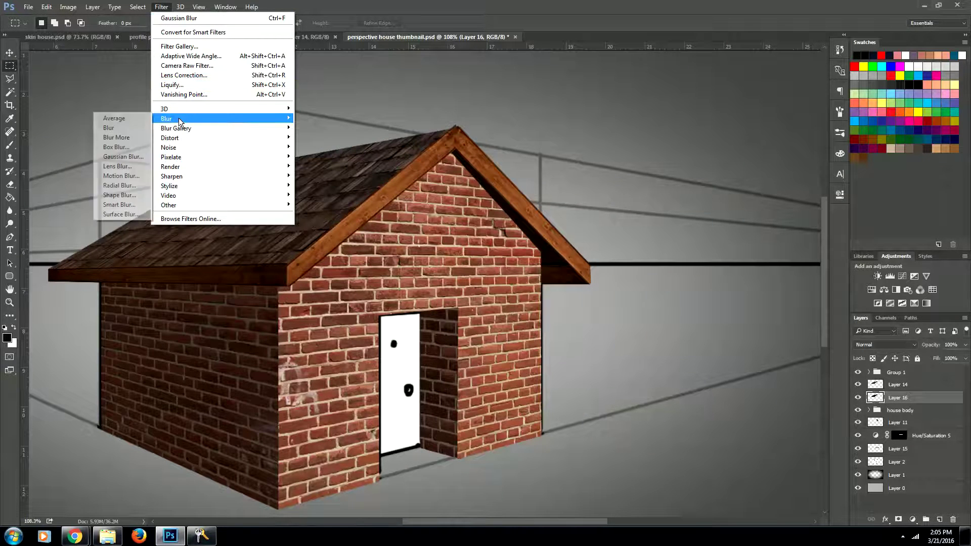
pyautogui.click(141, 160)
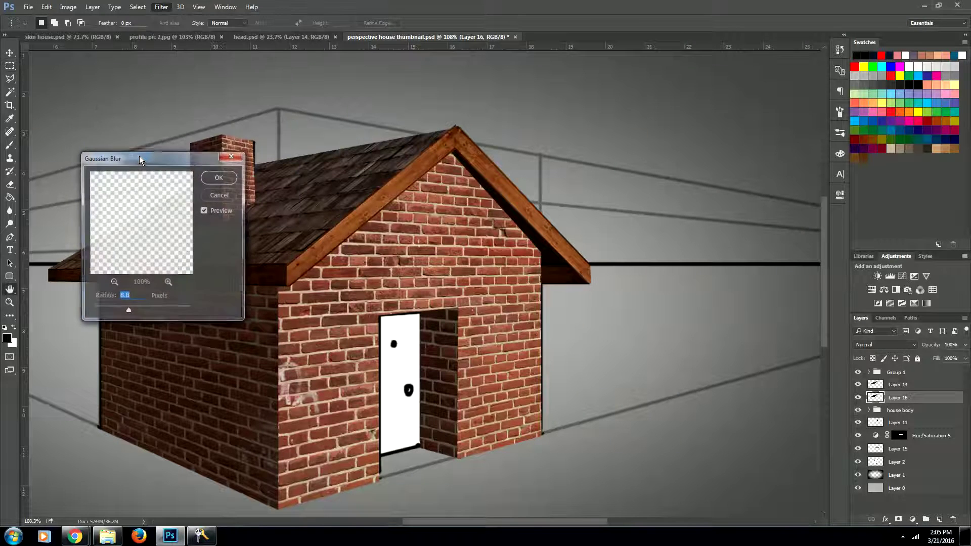
pyautogui.click(218, 178)
# Nudge the blurred roof shadow on Layer 16 down and to the right.
pyautogui.press('v')
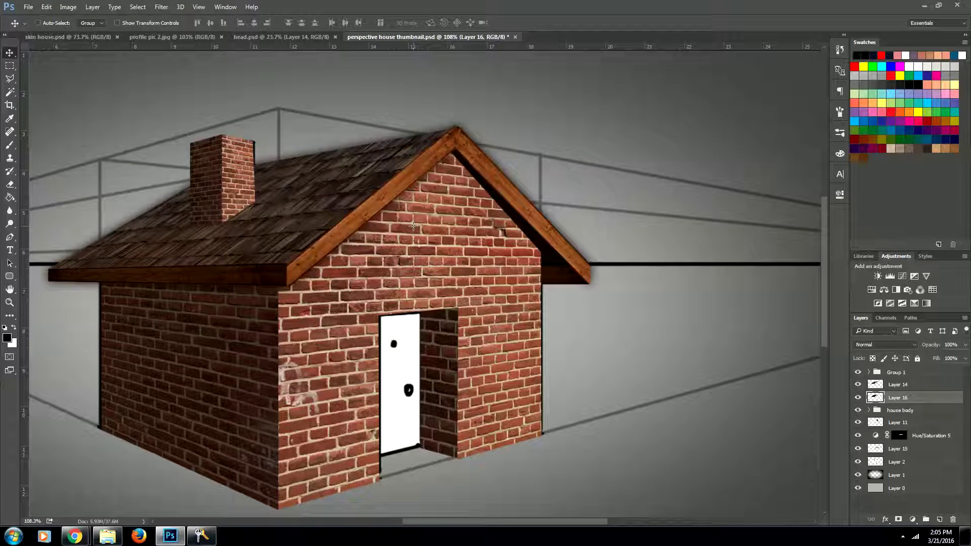
pyautogui.hotkey('ctrl', 'z')
pyautogui.hotkey('ctrl', 'z')
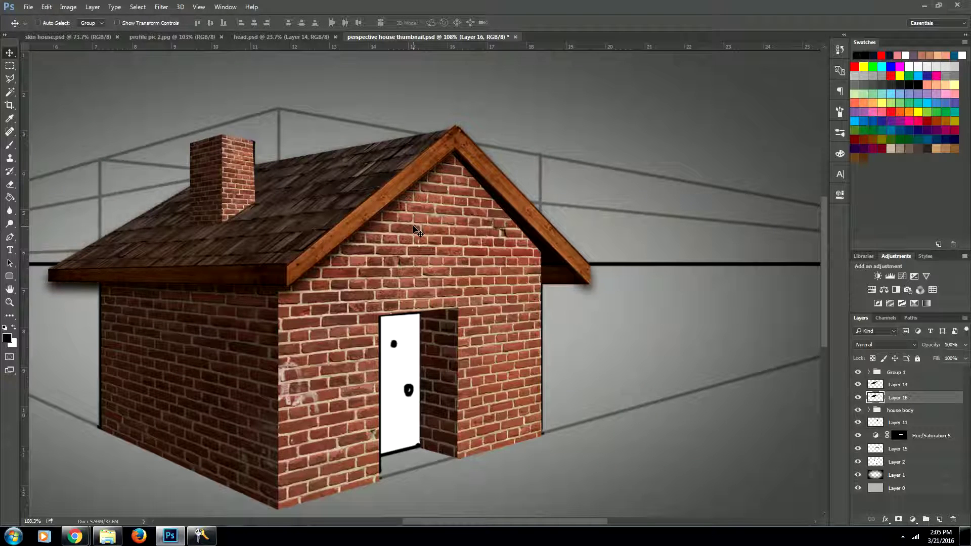
pyautogui.hotkey('ctrl', 'z')
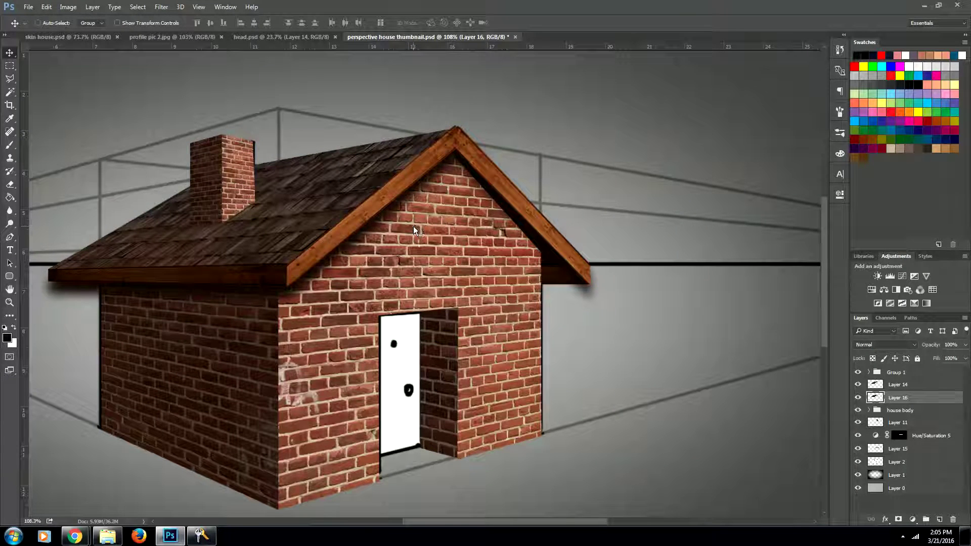
pyautogui.press('Down')
pyautogui.press('Down')
pyautogui.press('Down')
pyautogui.press('Down')
pyautogui.press('Down')
pyautogui.press('Down')
pyautogui.press('Down')
pyautogui.press('Down')
pyautogui.press('Down')
pyautogui.press('Down')
pyautogui.press('Down')
pyautogui.press('Down')
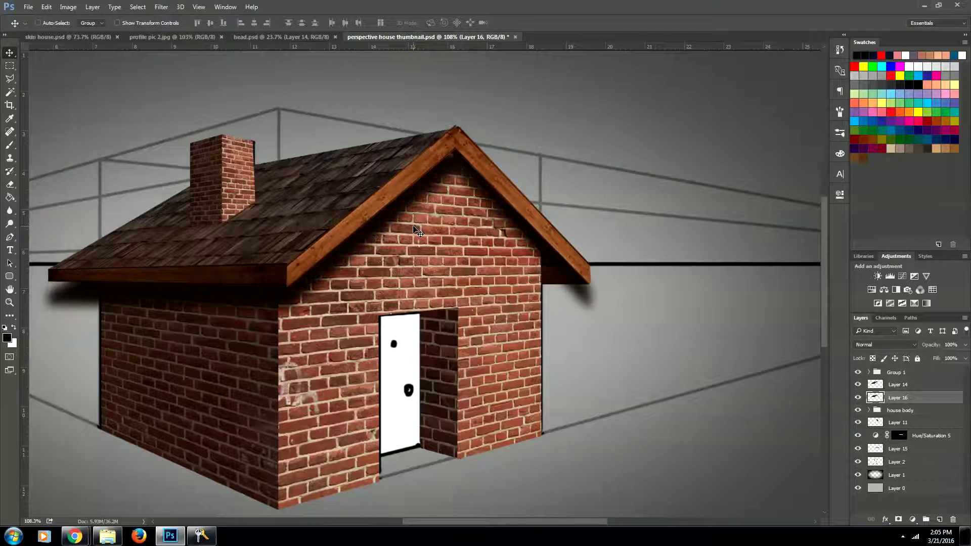
pyautogui.press('Right')
pyautogui.press('Right')
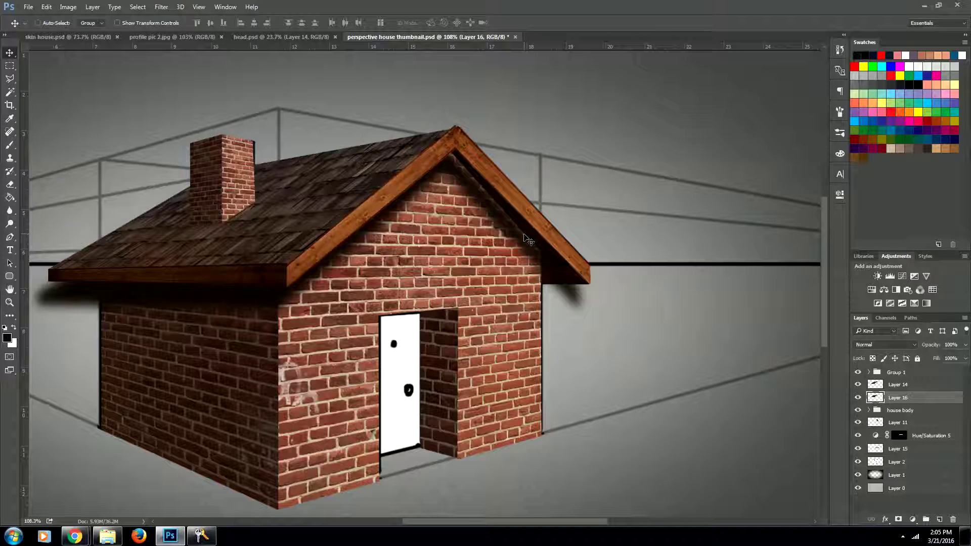
# Deepen the shadow under the right rafter with a size-35 brush and lower the layer's opacity.
pyautogui.press('b')
pyautogui.press(']')
pyautogui.press(']')
pyautogui.press(']')
pyautogui.press(']')
pyautogui.press(']')
pyautogui.press(']')
pyautogui.press(']')
pyautogui.press(']')
pyautogui.press(']')
pyautogui.press(']')
pyautogui.press(']')
pyautogui.press(']')
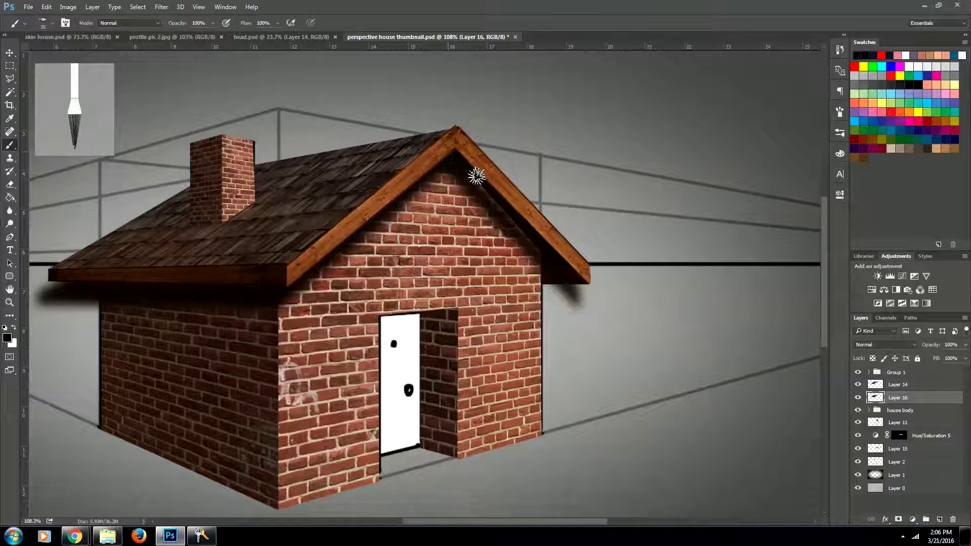
pyautogui.moveTo(489, 191); pyautogui.dragTo(541, 248)
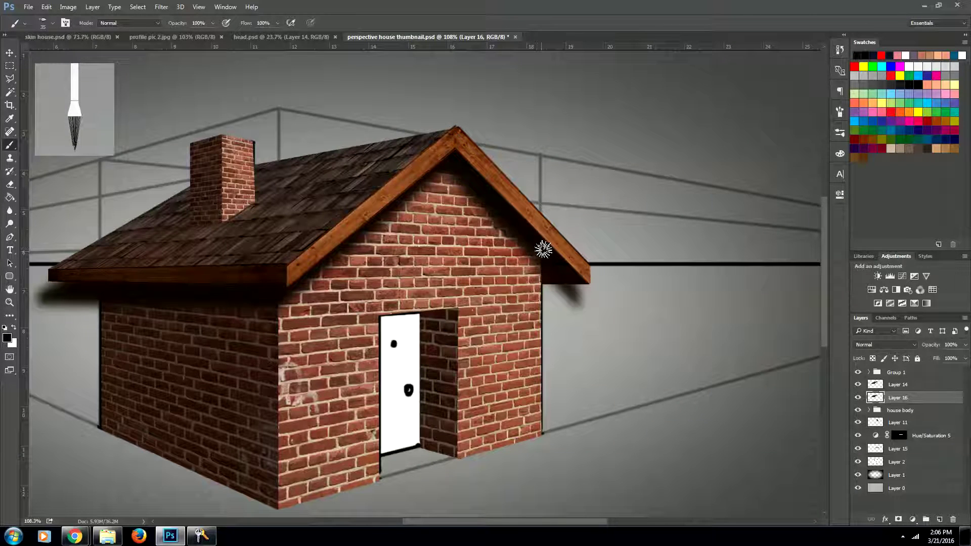
pyautogui.click(965, 358)
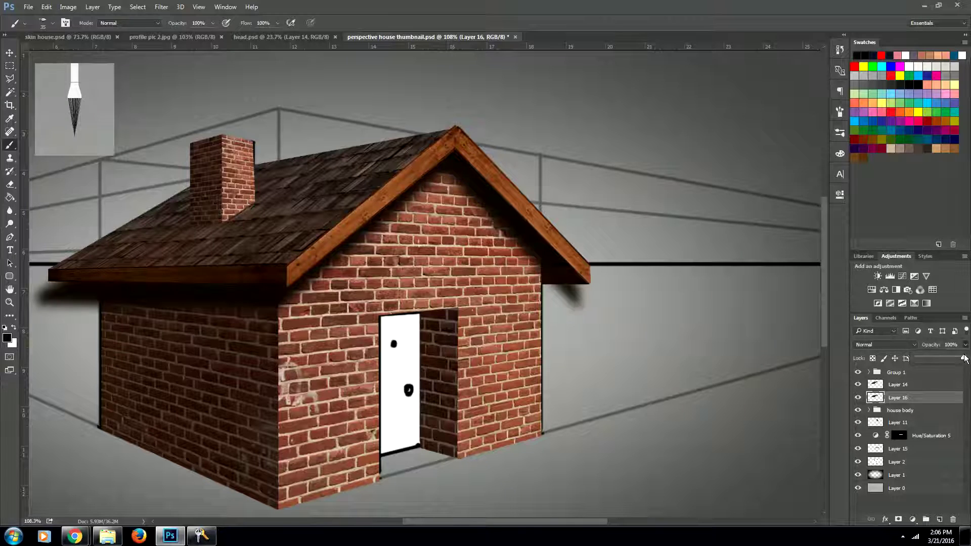
pyautogui.moveTo(964, 358)
pyautogui.mouseDown()
pyautogui.moveTo(934, 358)
pyautogui.moveTo(953, 372)
pyautogui.mouseUp()
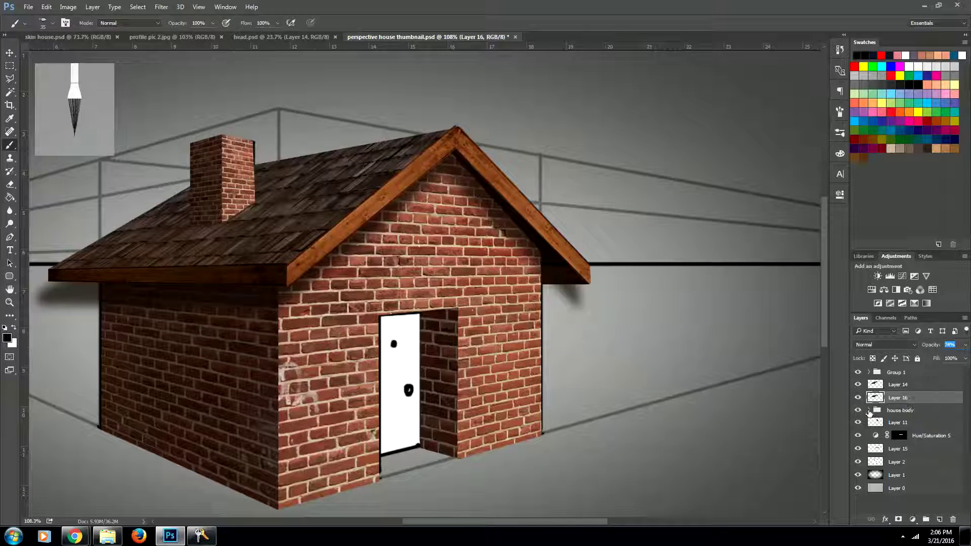
# Merge the house body group's layers through Hue/Saturation 5 into one wall layer and select its outline.
pyautogui.click(868, 410)
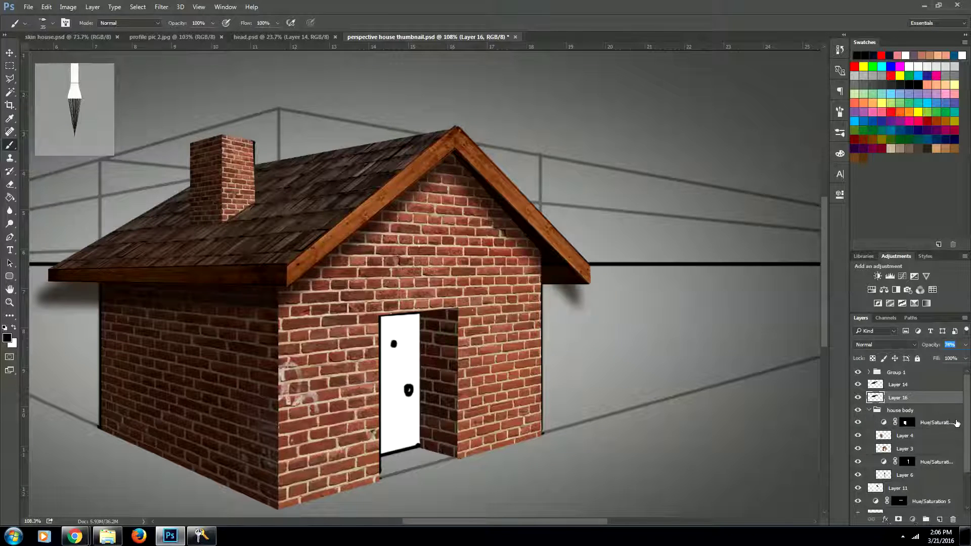
pyautogui.scroll(-3, 954, 425)
pyautogui.keyDown('shift'); pyautogui.click(928, 454); pyautogui.keyUp('shift')
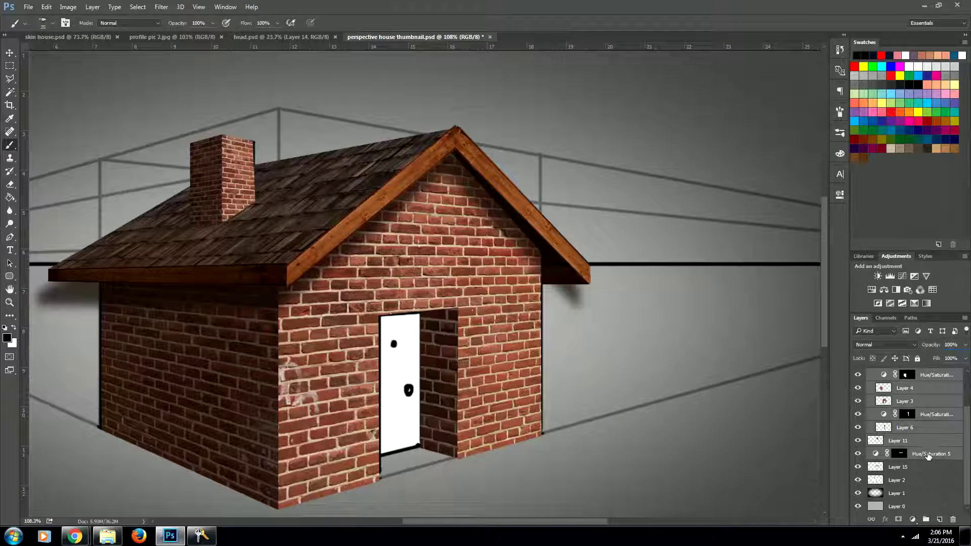
pyautogui.rightClick(910, 424)
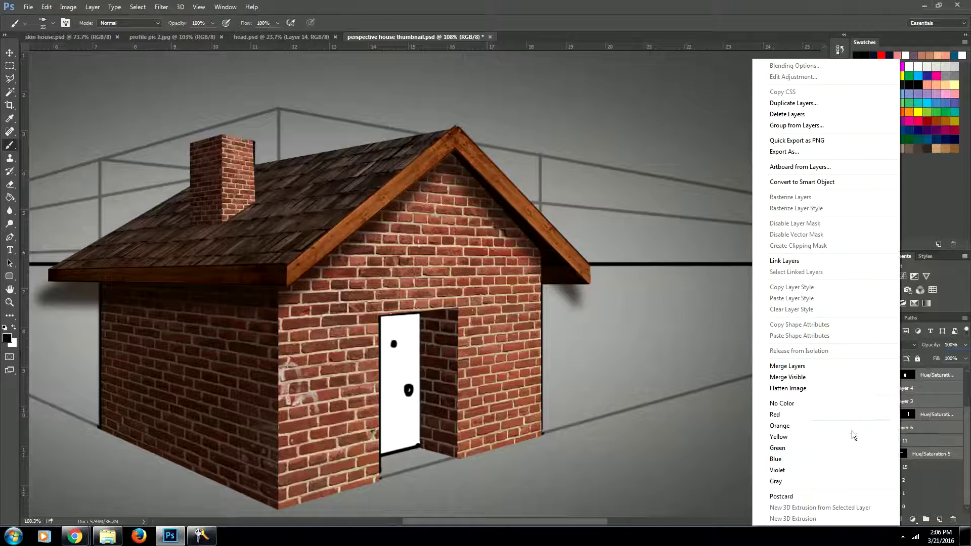
pyautogui.click(802, 367)
pyautogui.press('m')
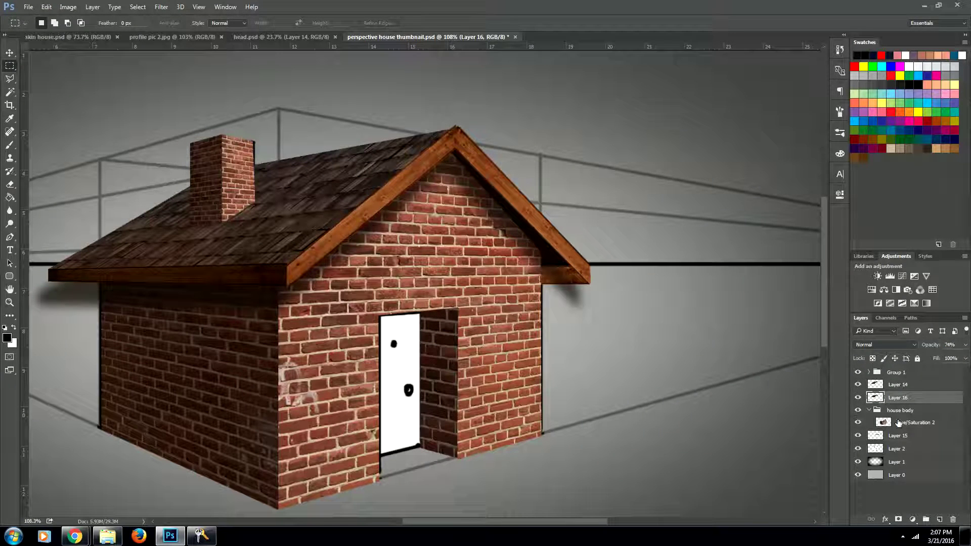
pyautogui.keyDown('ctrl'); pyautogui.click(885, 424); pyautogui.keyUp('ctrl')
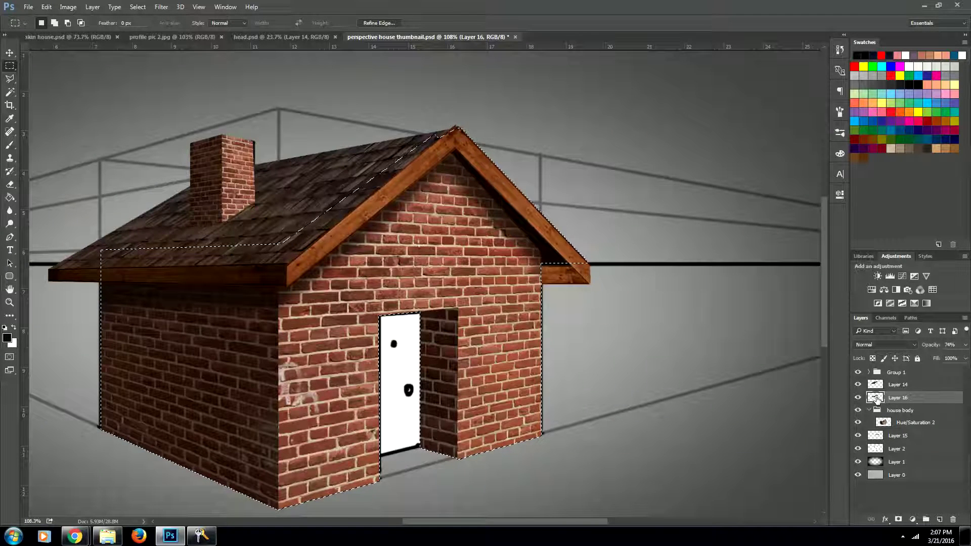
pyautogui.click(584, 337)
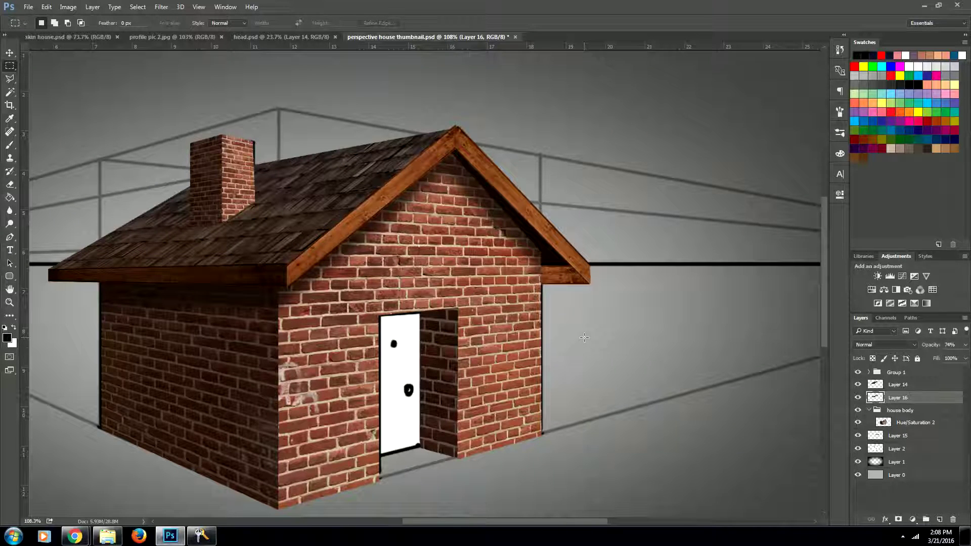